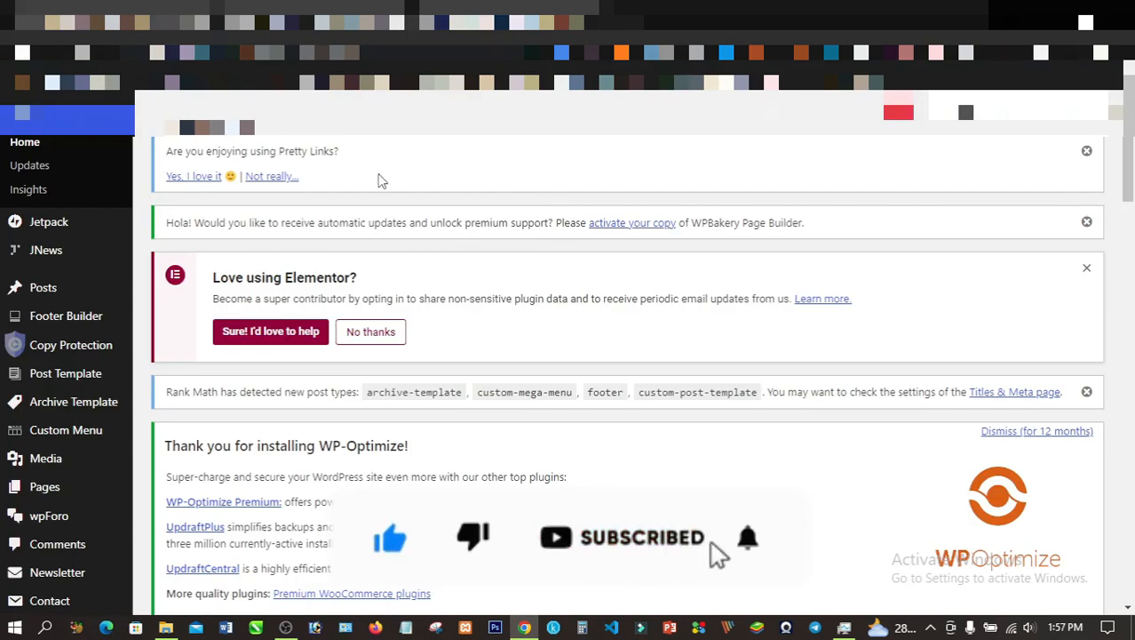
# Step: Open the page for adding new plugins in the WordPress dashboard
pyautogui.scroll(-9, 319, 153)
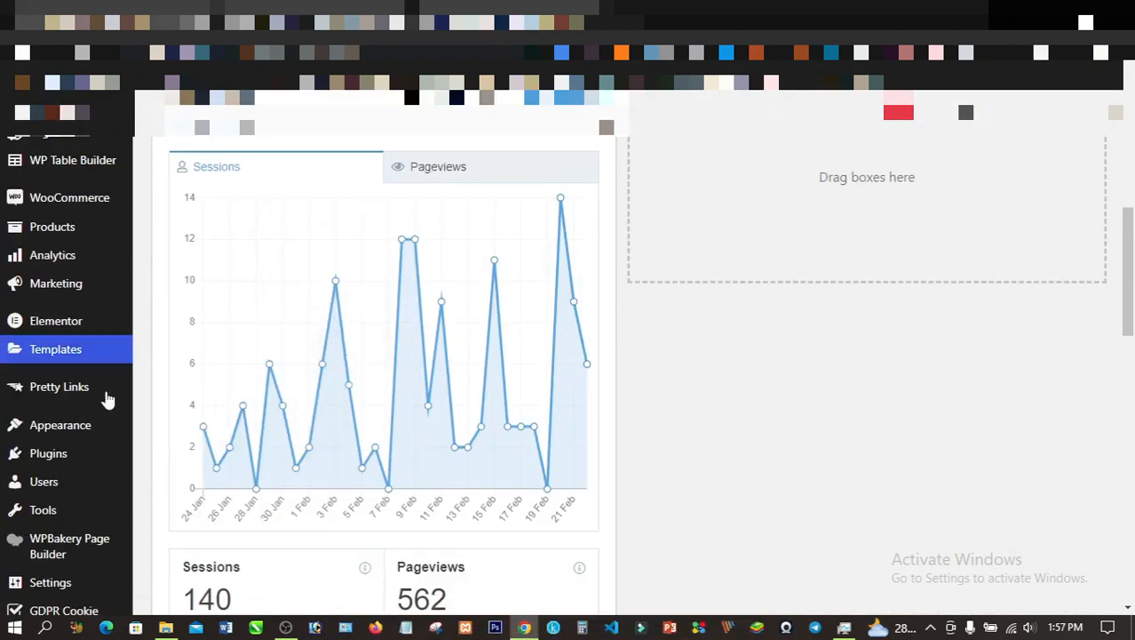
pyautogui.moveTo(11, 458)
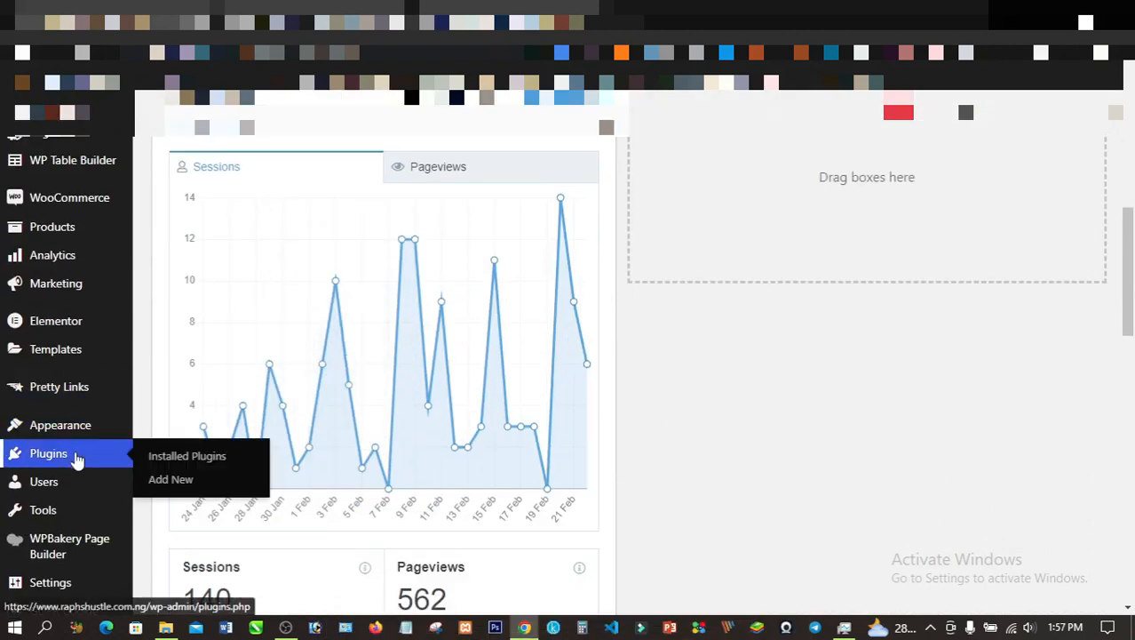
pyautogui.click(162, 480)
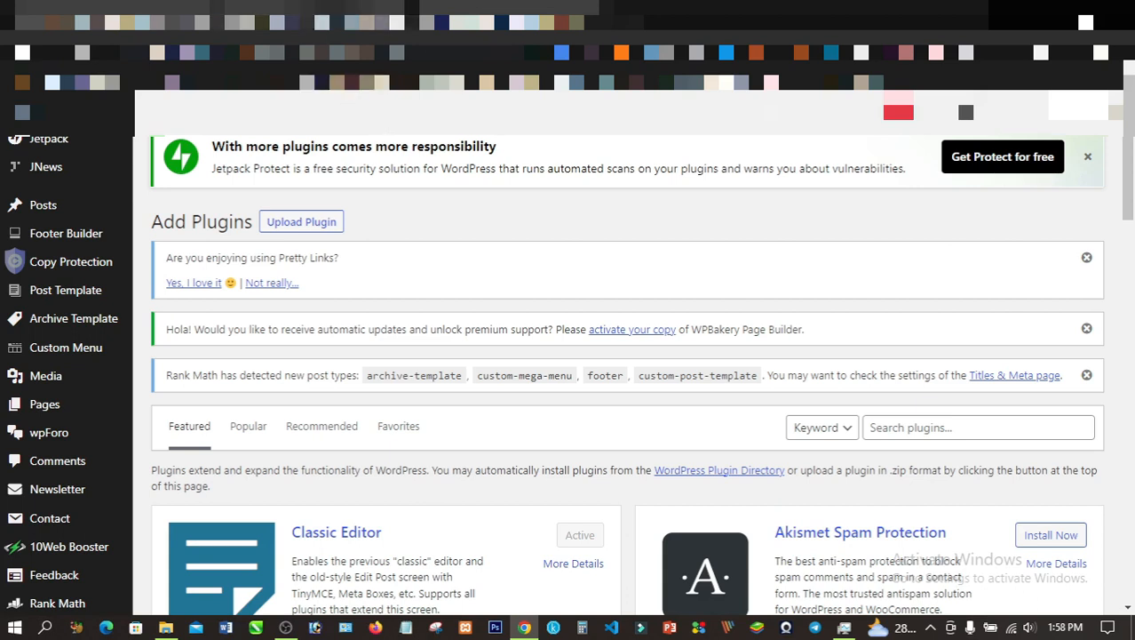
# Step: View the live site's homepage and open the article "How to Create Amazon KDP Account | The Ultimate Guide 2023"
pyautogui.click(304, 20)
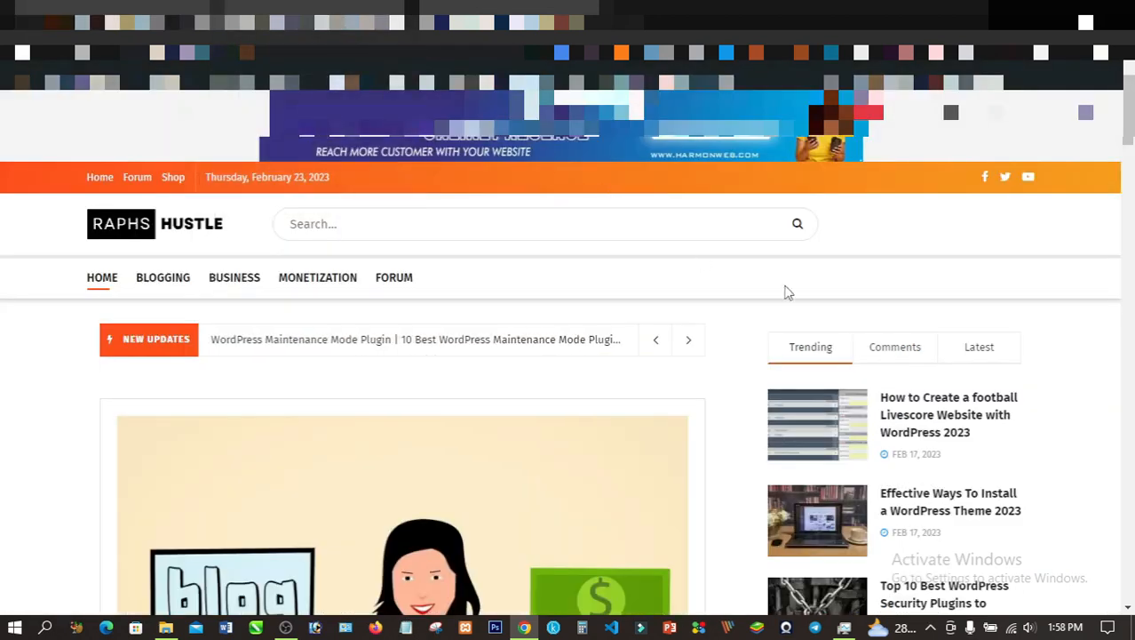
pyautogui.scroll(-2, 864, 317)
pyautogui.scroll(-1, 866, 315)
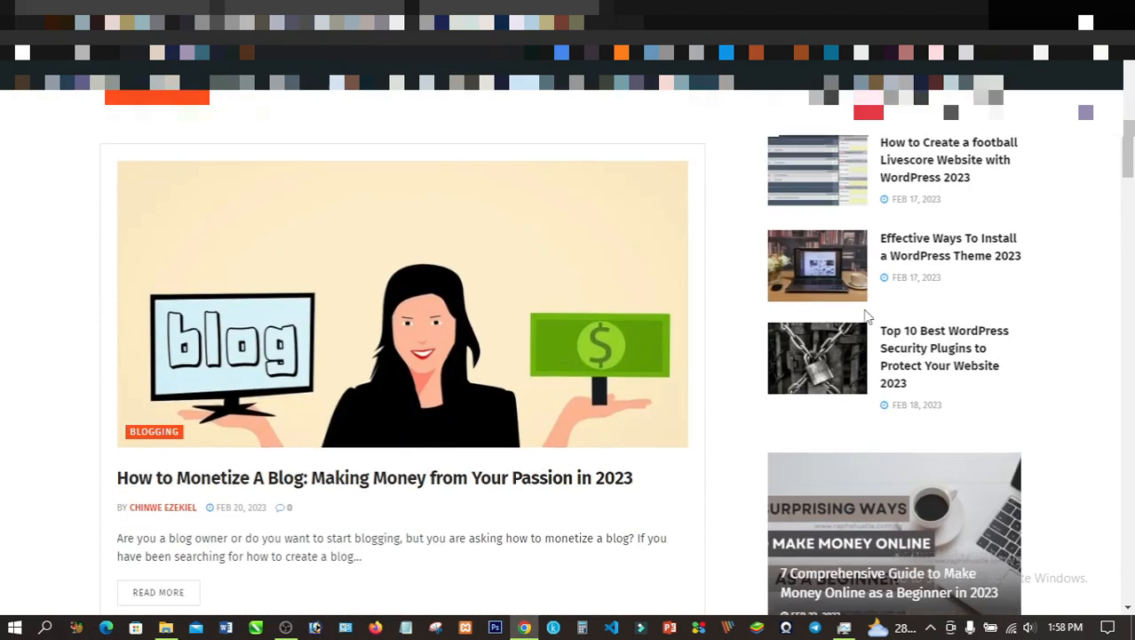
pyautogui.scroll(-8, 717, 317)
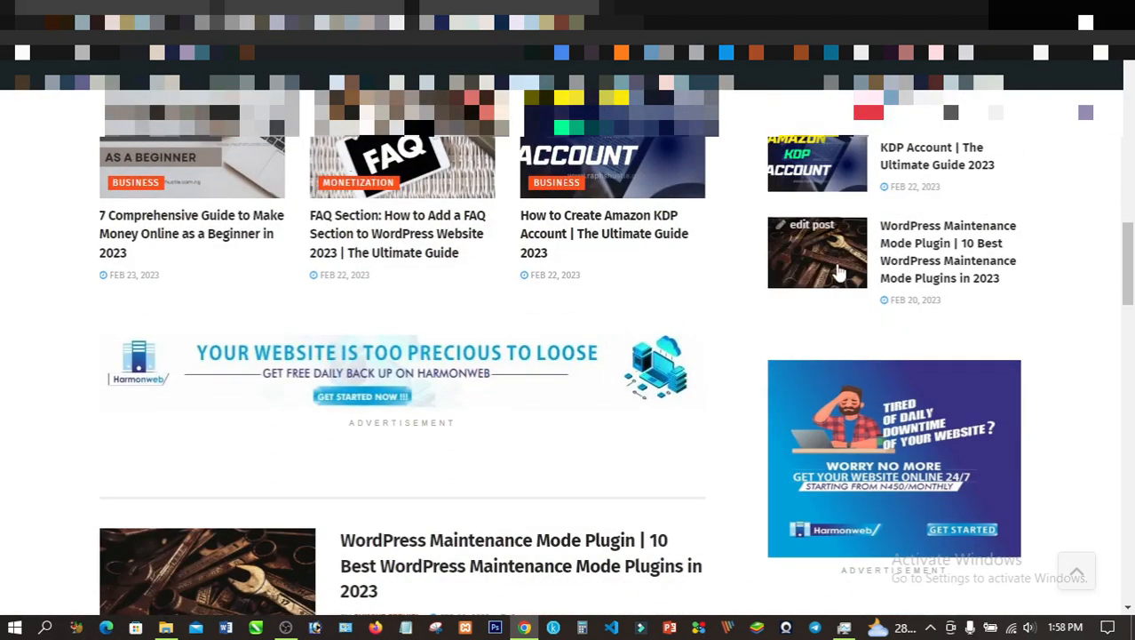
pyautogui.click(923, 155)
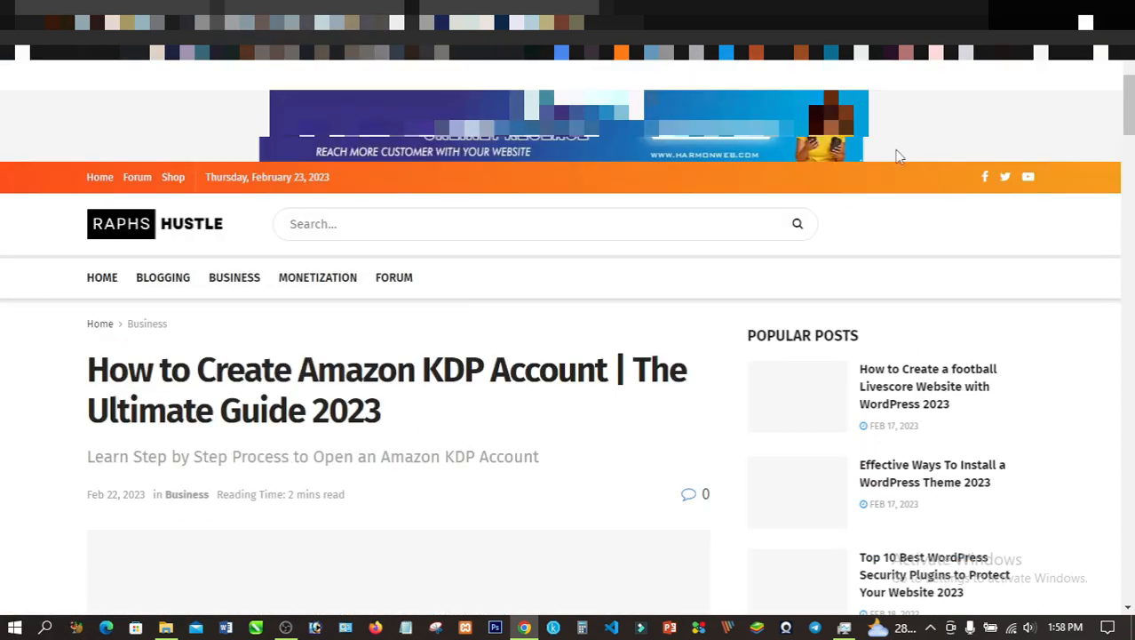
# Step: Examine the article's Frequently Asked Questions section, expanding and collapsing its first two questions
pyautogui.scroll(-5, 461, 303)
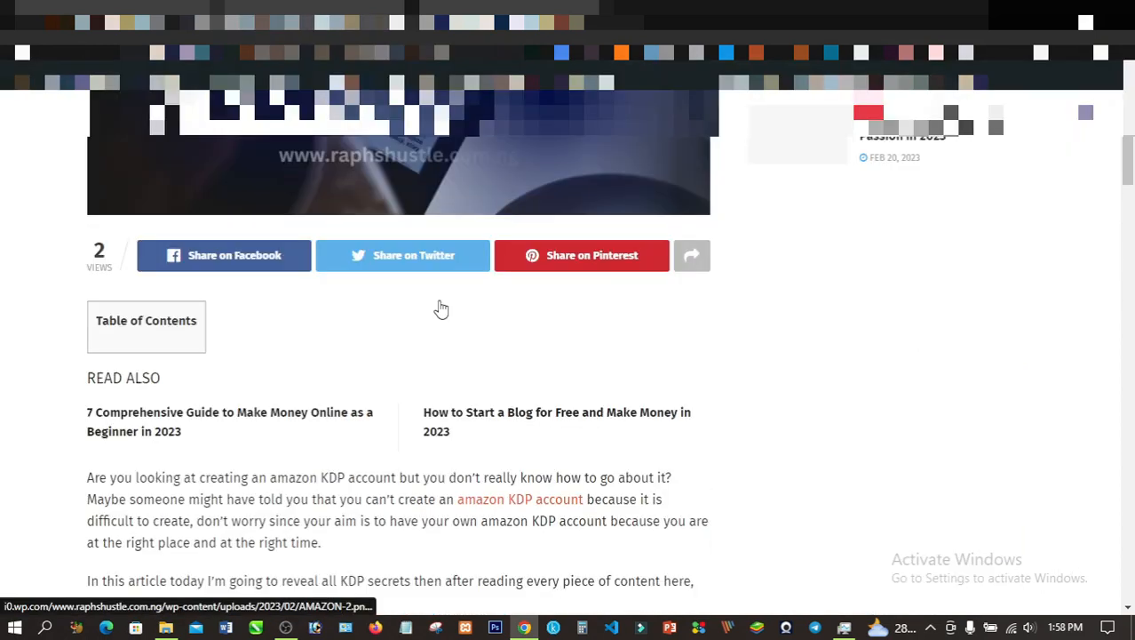
pyautogui.scroll(-5, 441, 308)
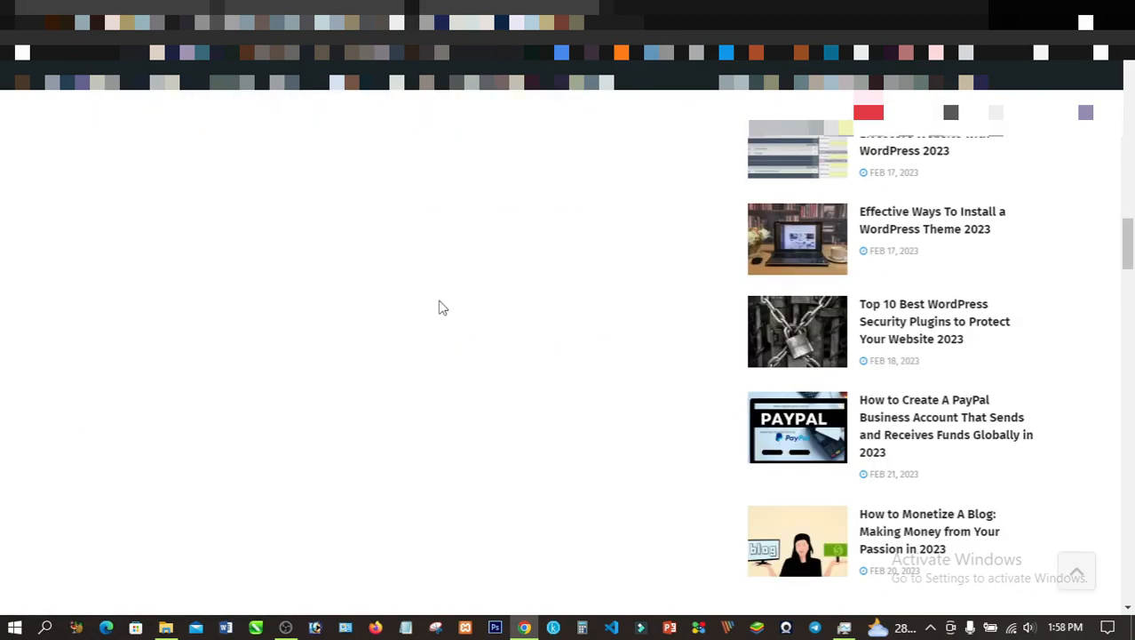
pyautogui.scroll(-14, 441, 308)
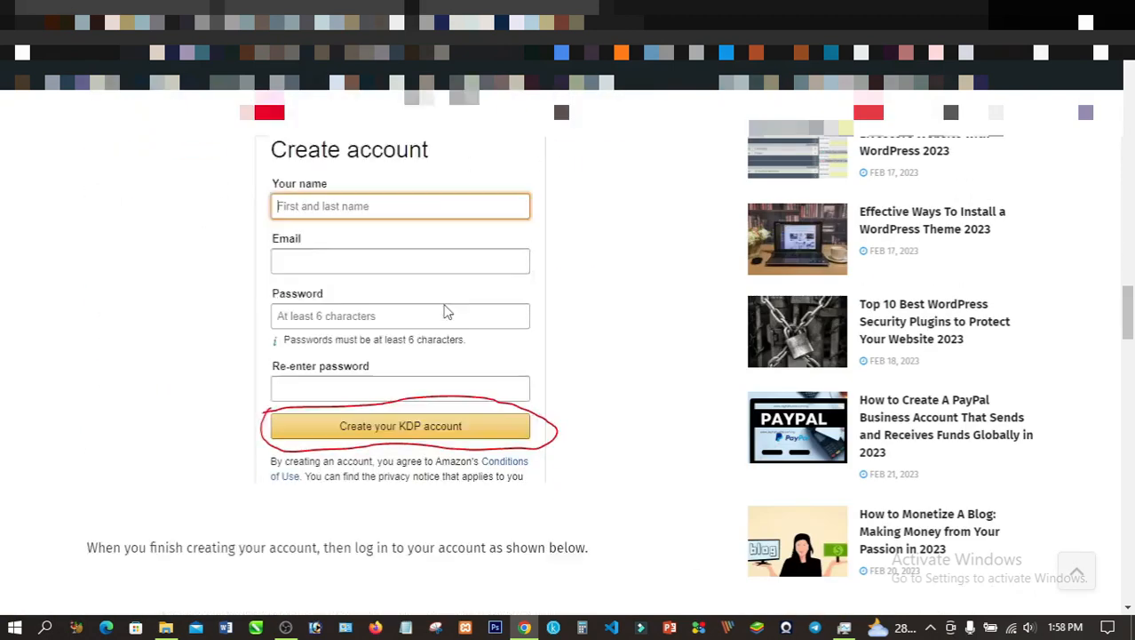
pyautogui.scroll(-9, 445, 309)
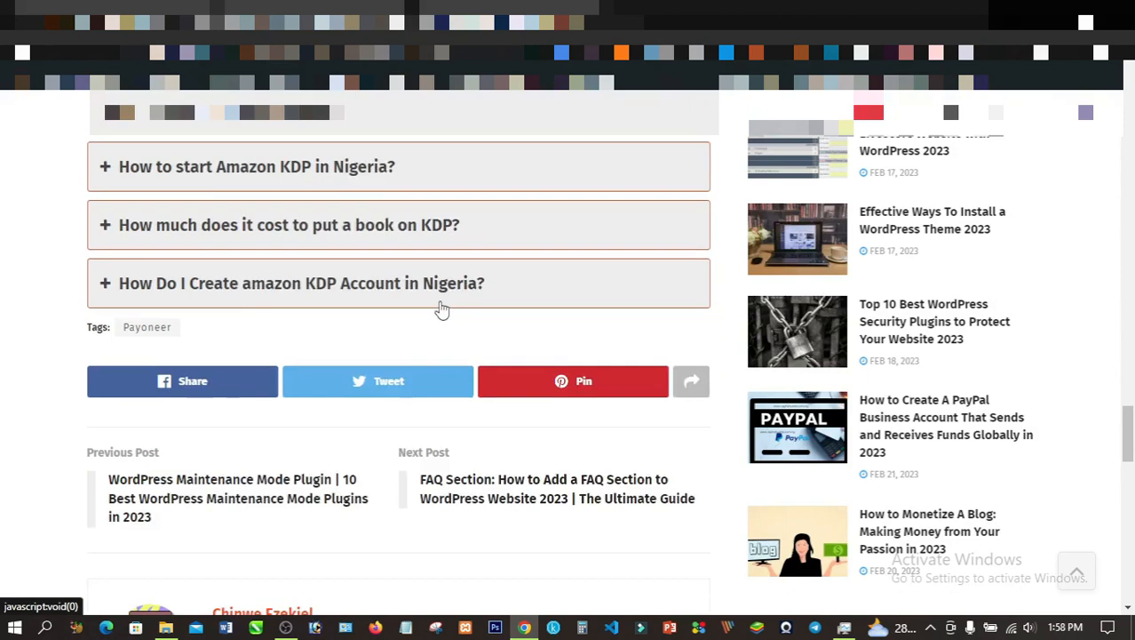
pyautogui.scroll(3, 440, 307)
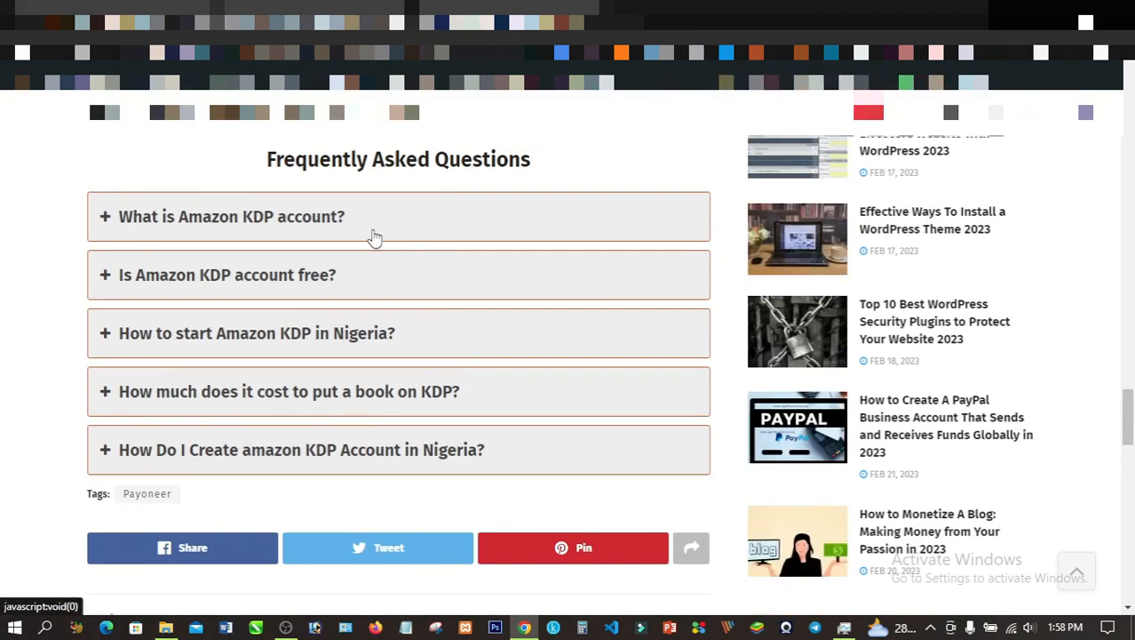
pyautogui.click(364, 226)
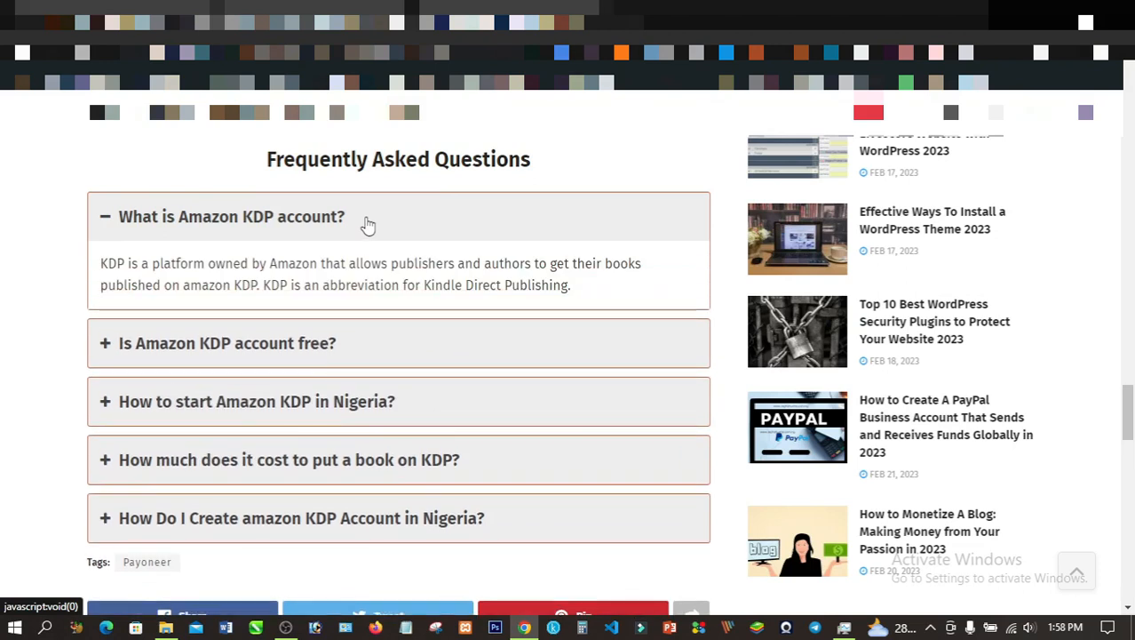
pyautogui.click(368, 228)
pyautogui.click(370, 279)
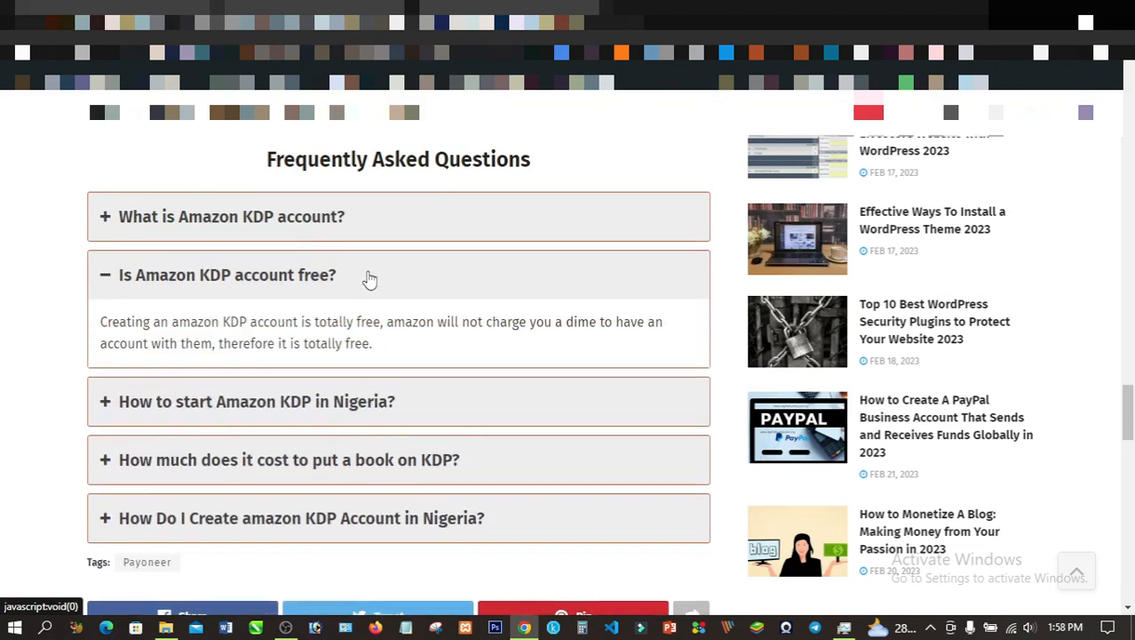
pyautogui.click(369, 277)
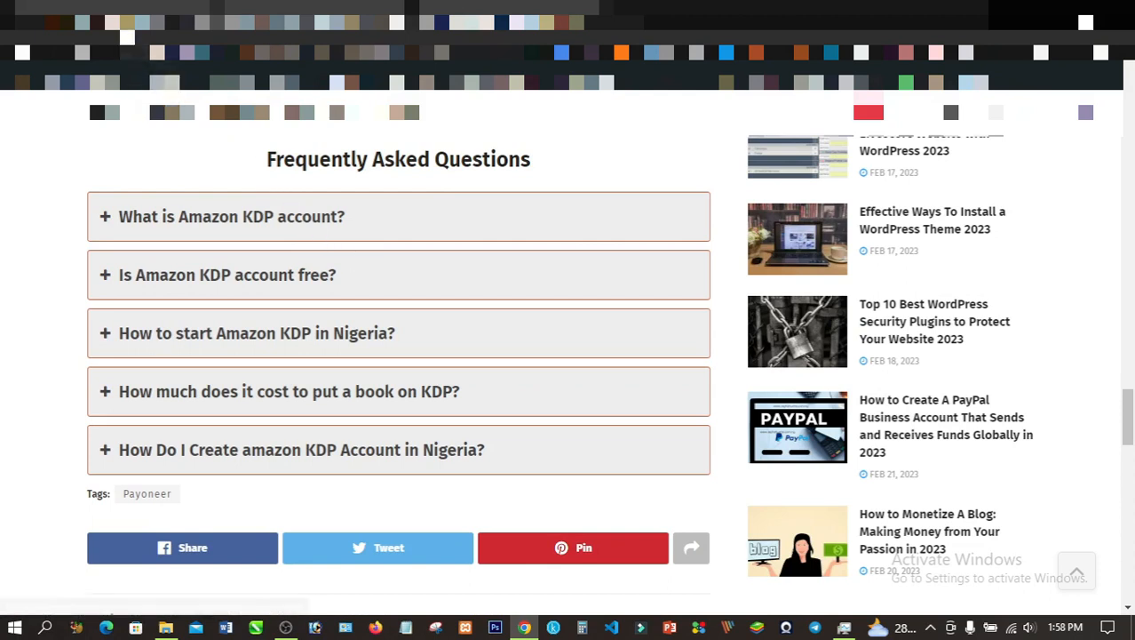
# Step: Return to the Add Plugins page and search the plugins for "Easy accordion"
pyautogui.click(117, 15)
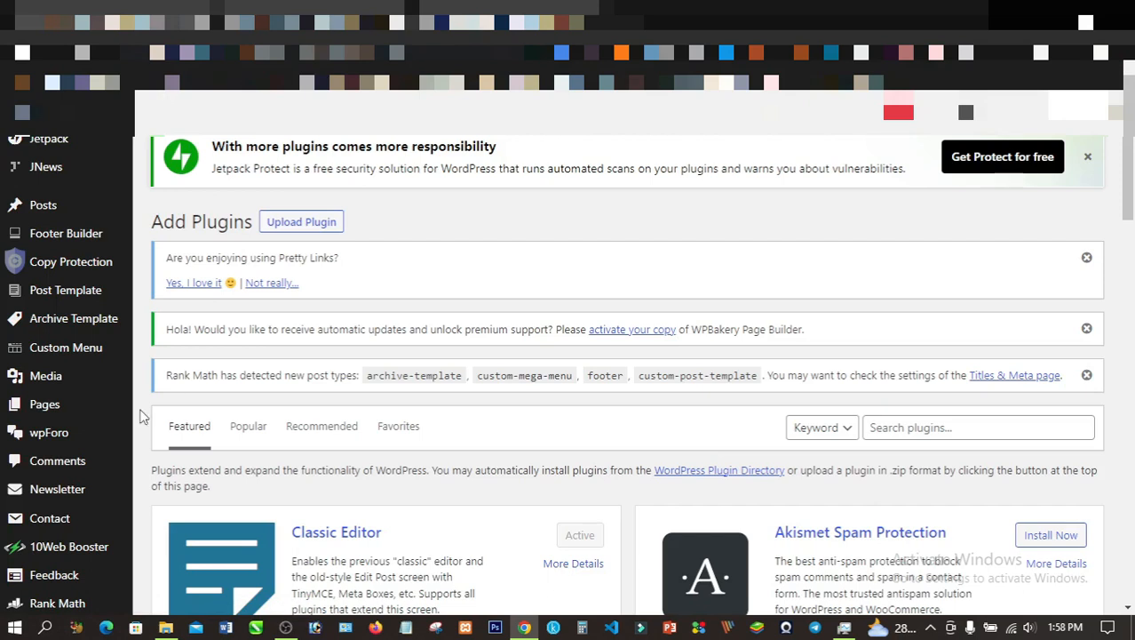
pyautogui.scroll(-2, 112, 440)
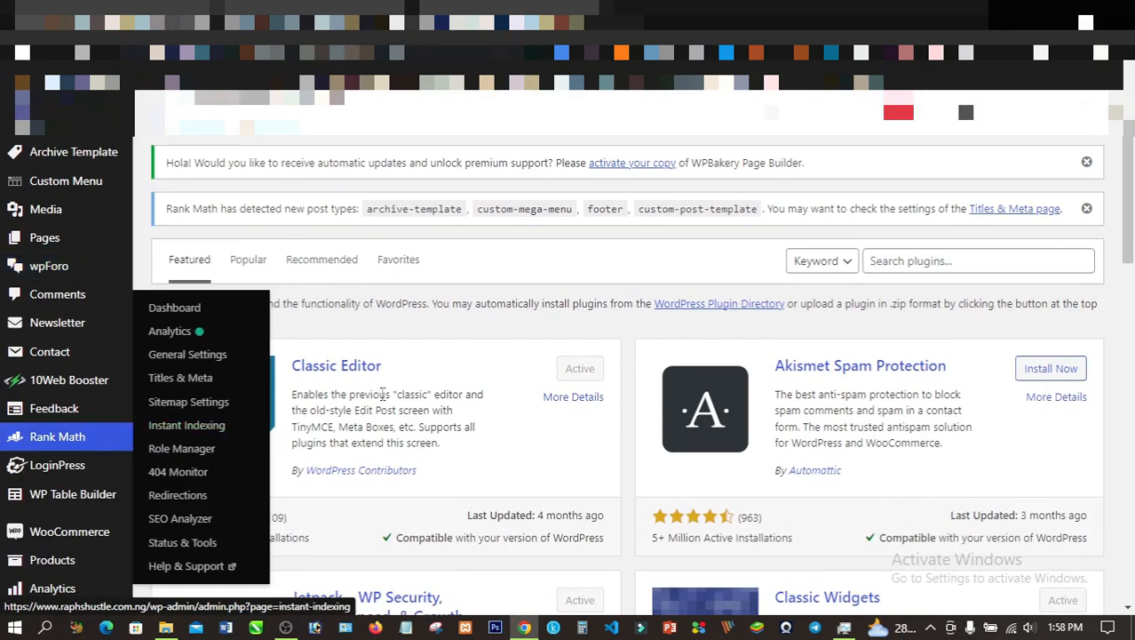
pyautogui.click(924, 262)
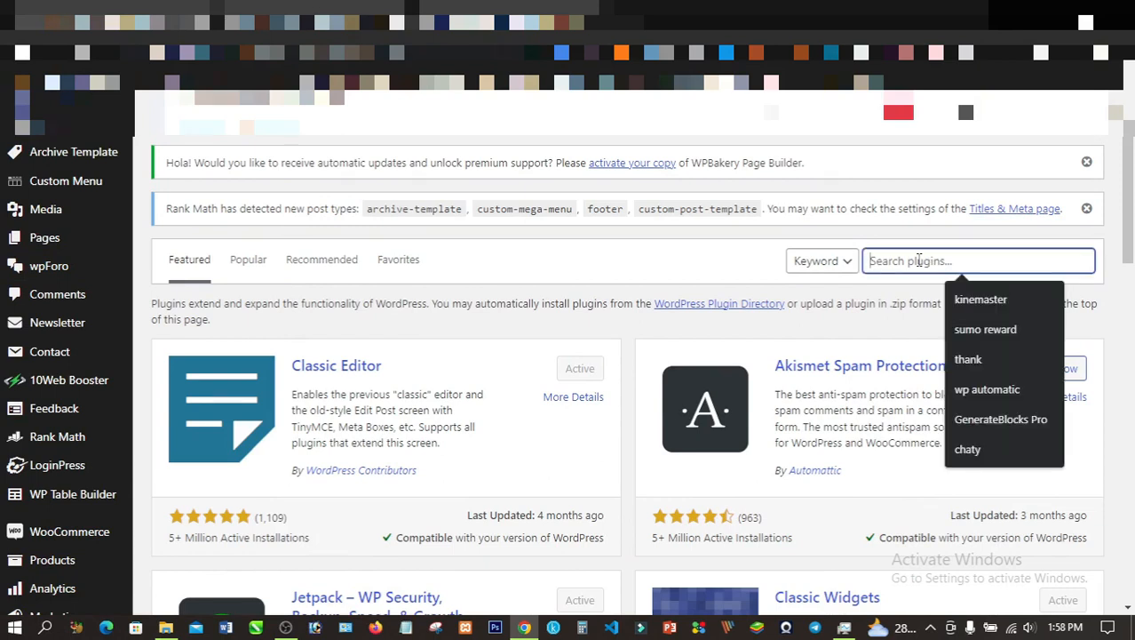
pyautogui.write('Easy accordion')
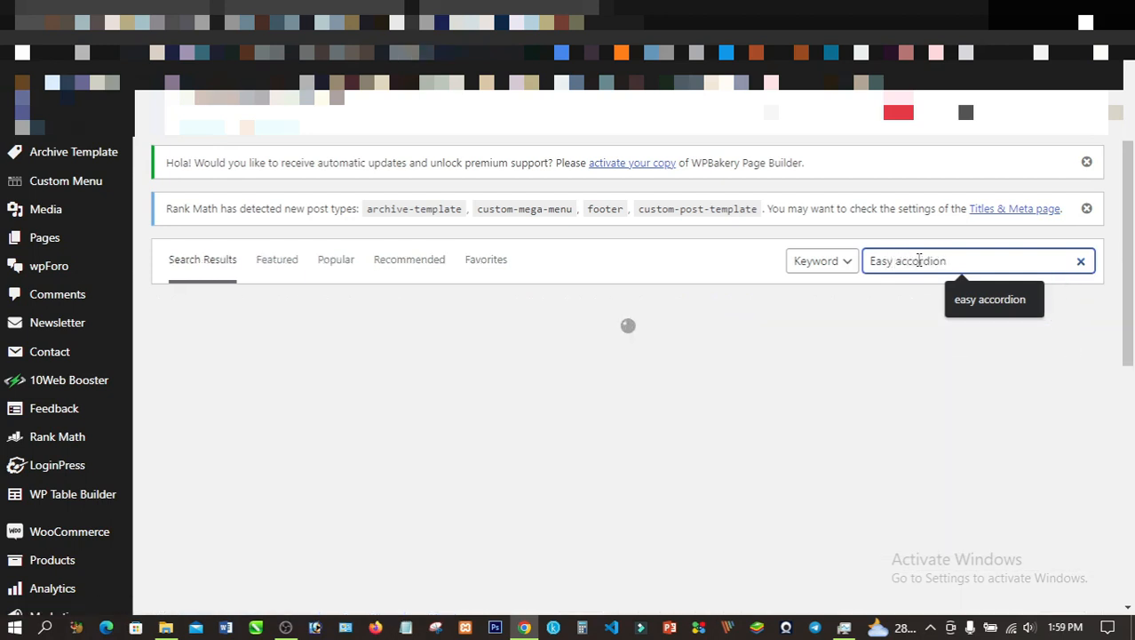
pyautogui.click(706, 269)
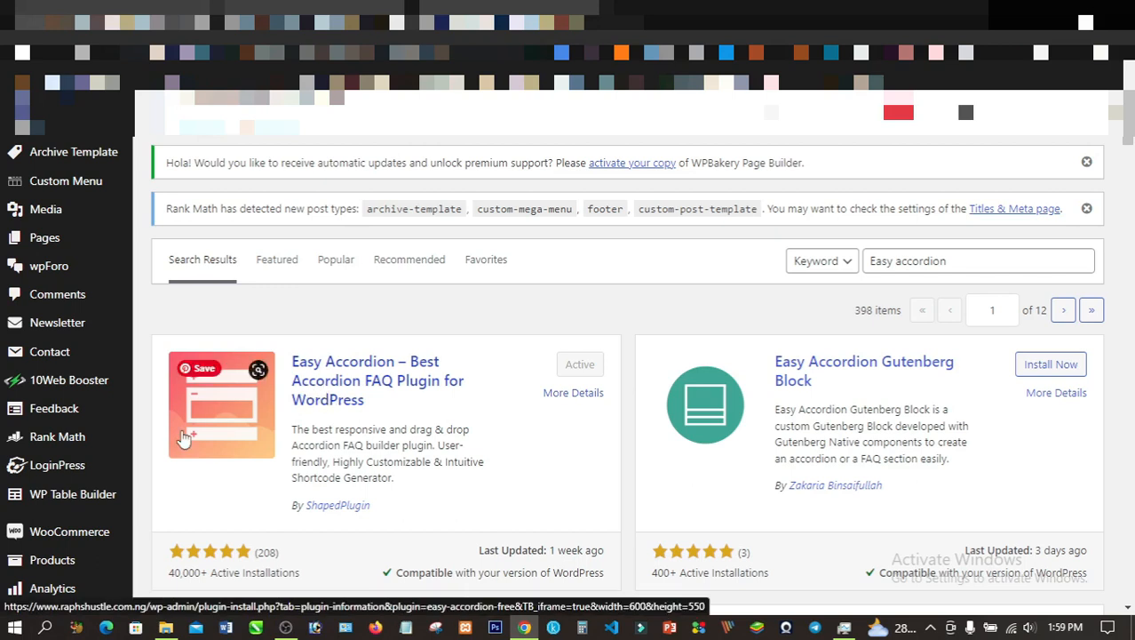
# Step: Open Easy Accordion's page for adding a new accordion group in a new browser tab
pyautogui.scroll(-3, 115, 435)
pyautogui.scroll(-4, 116, 436)
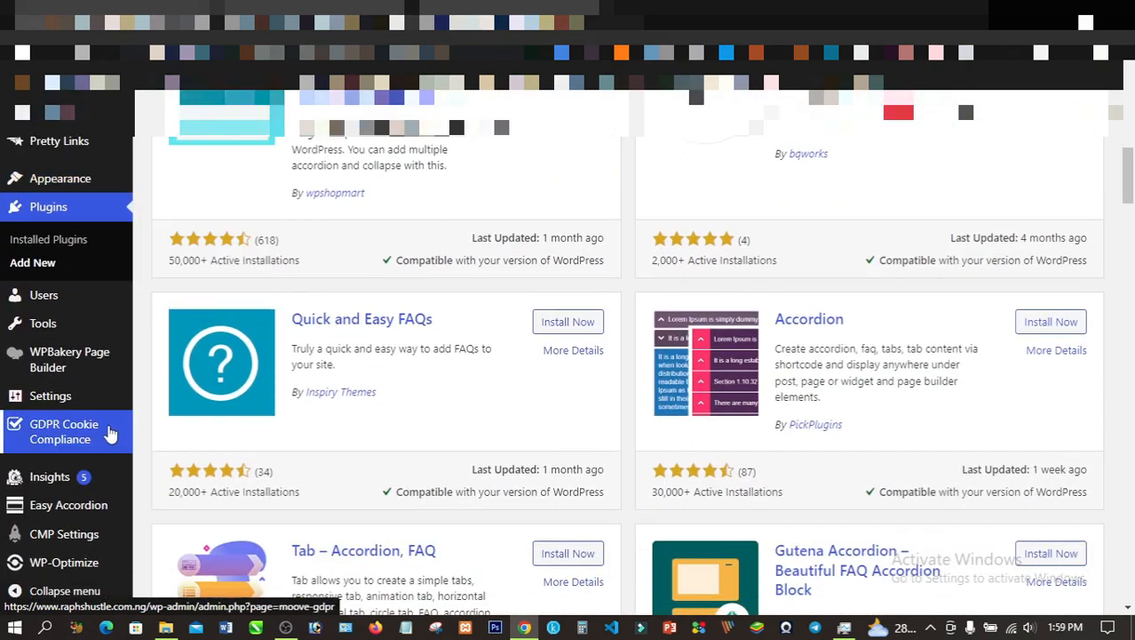
pyautogui.moveTo(46, 505)
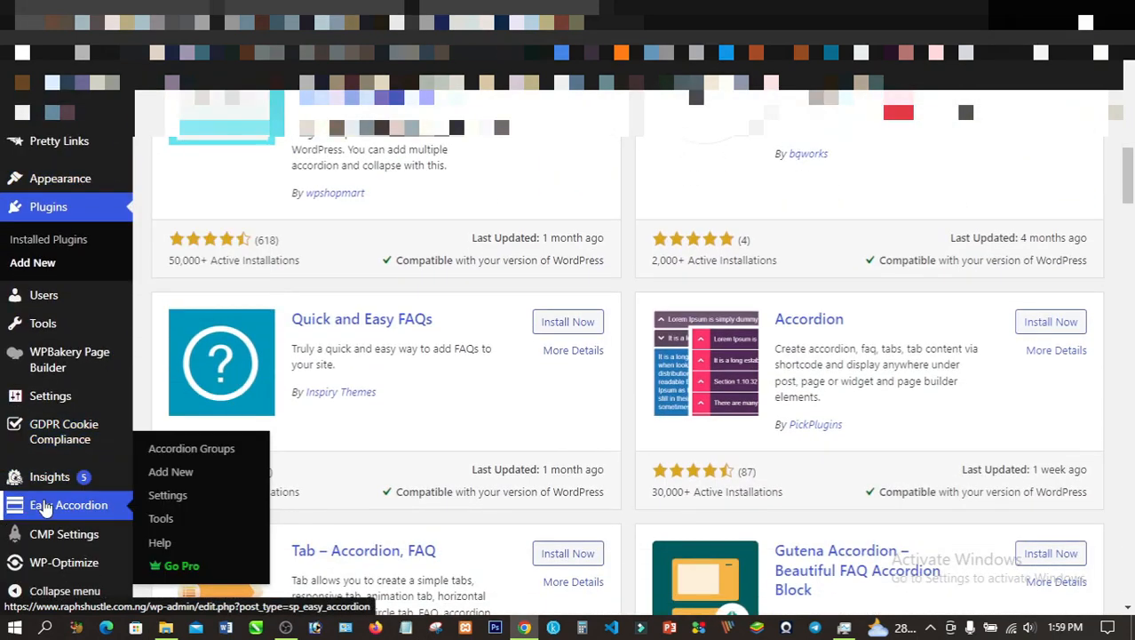
pyautogui.rightClick(169, 480)
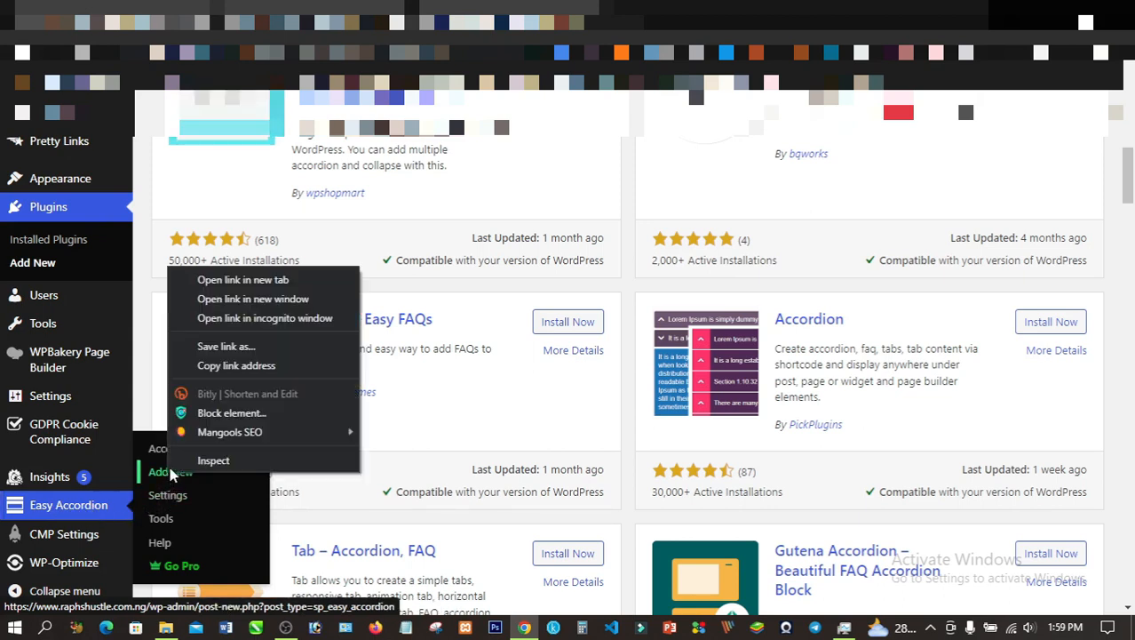
pyautogui.click(217, 282)
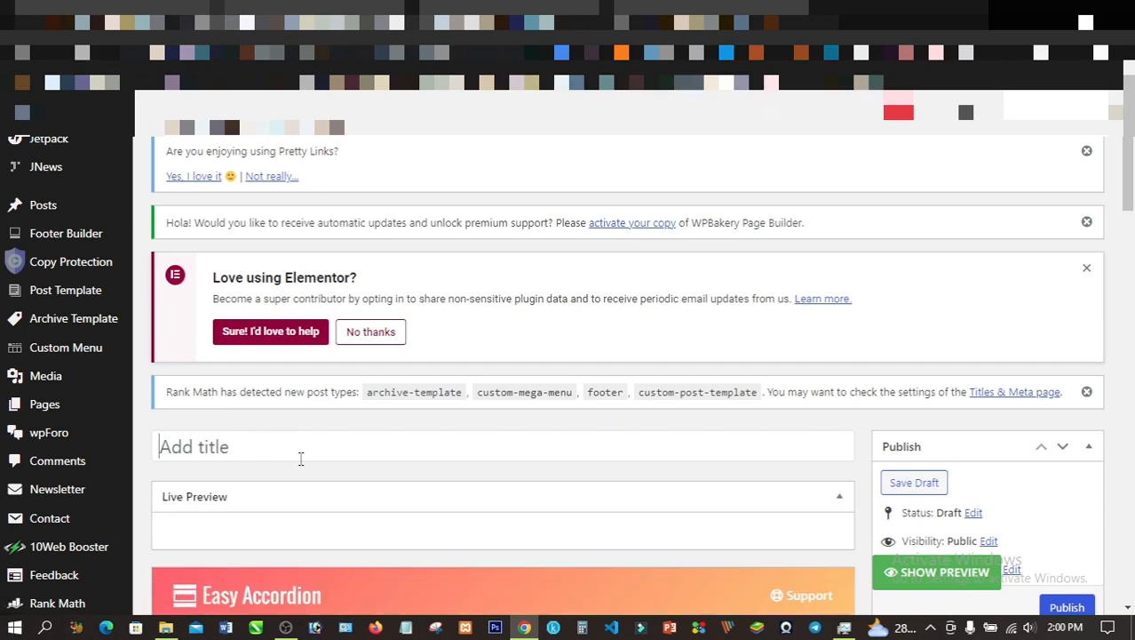
# Step: Title the new accordion group "Text" and add a first content item
pyautogui.write('Text')
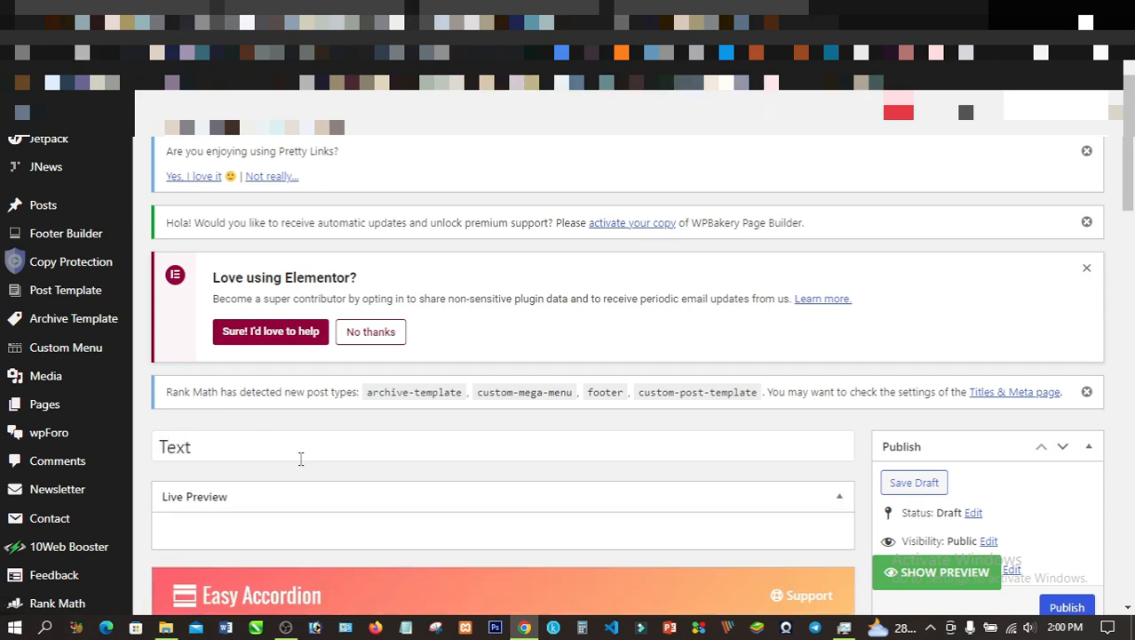
pyautogui.scroll(-3, 297, 450)
pyautogui.scroll(-3, 284, 439)
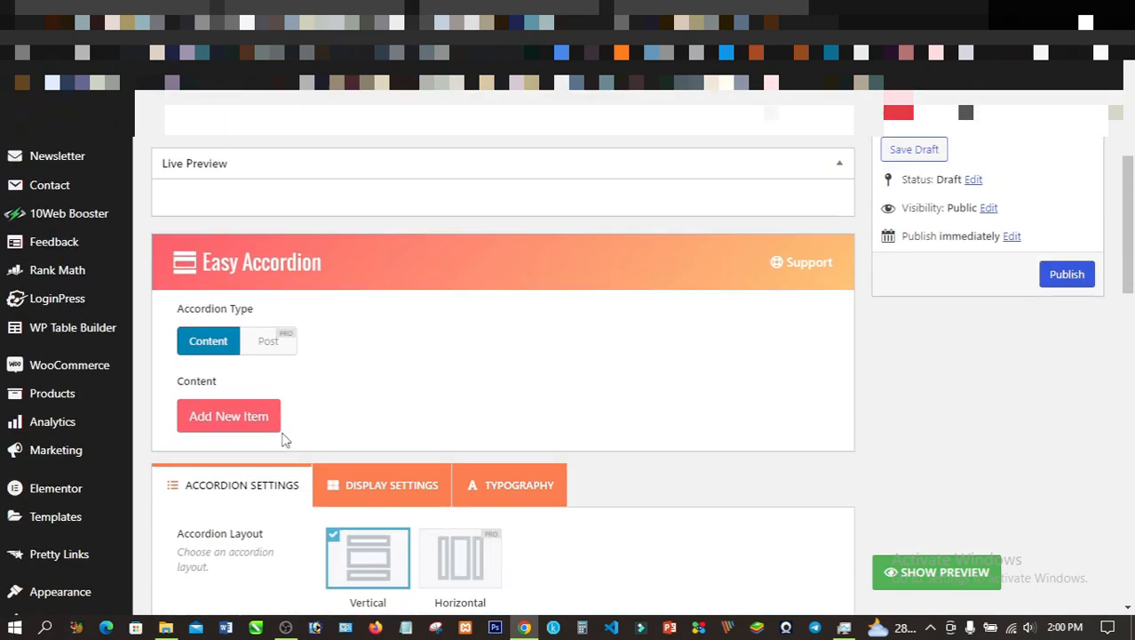
pyautogui.click(237, 427)
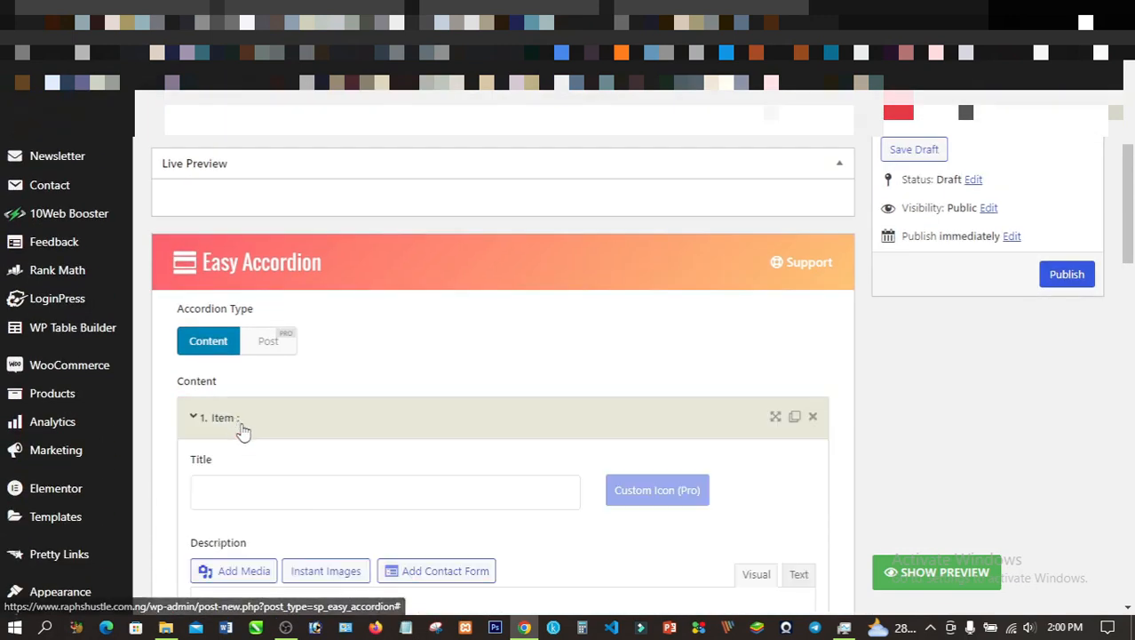
# Step: Set the first accordion item's title to "What is Easy Accordion?"
pyautogui.scroll(-1, 264, 452)
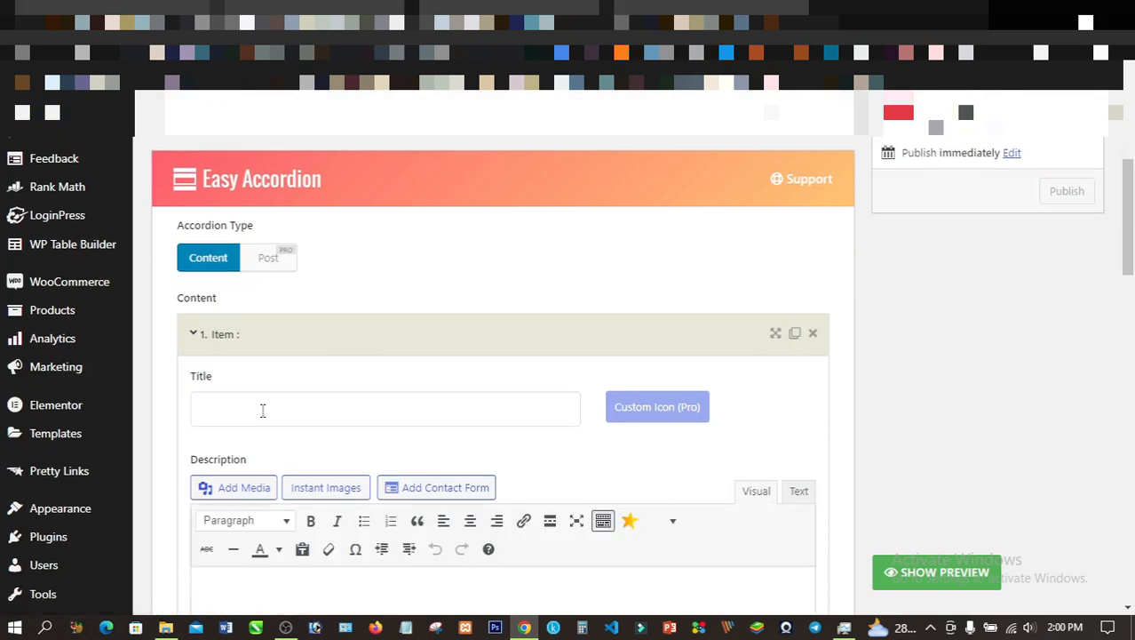
pyautogui.click(262, 410)
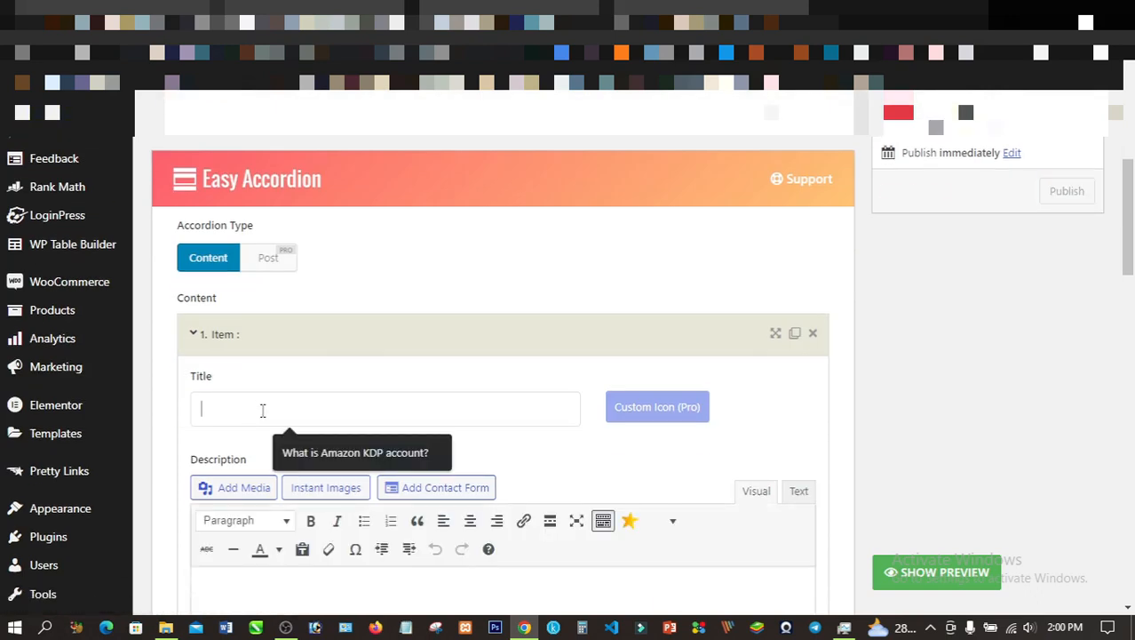
pyautogui.scroll(-2, 274, 524)
pyautogui.click(273, 458)
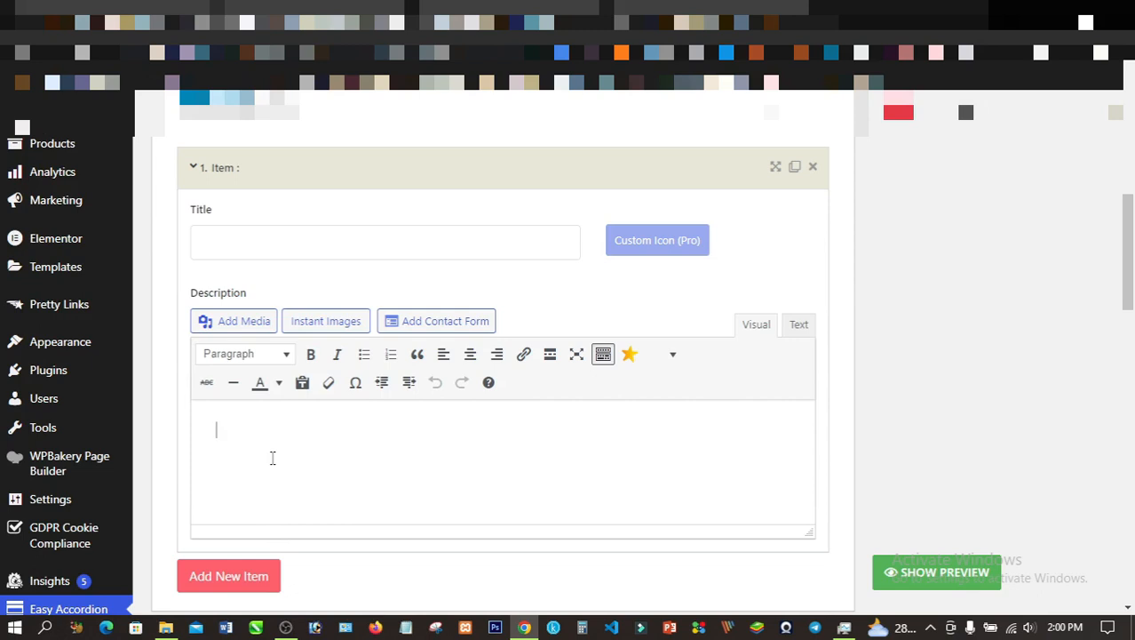
pyautogui.scroll(1, 273, 457)
pyautogui.click(290, 326)
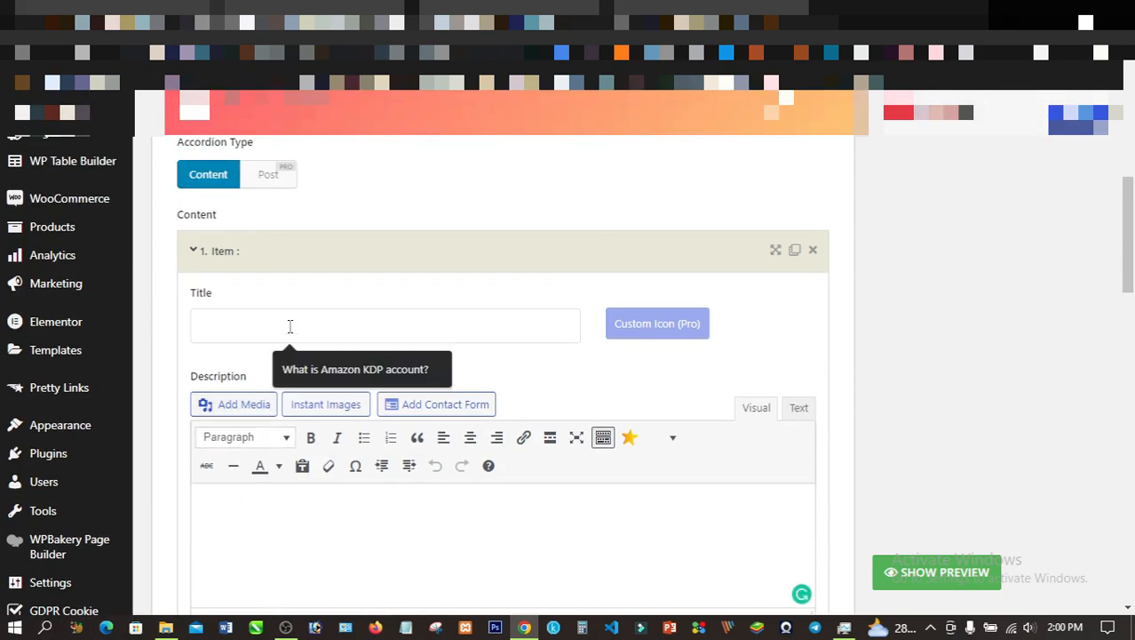
pyautogui.write('What')
pyautogui.write('Easy Accordoin')
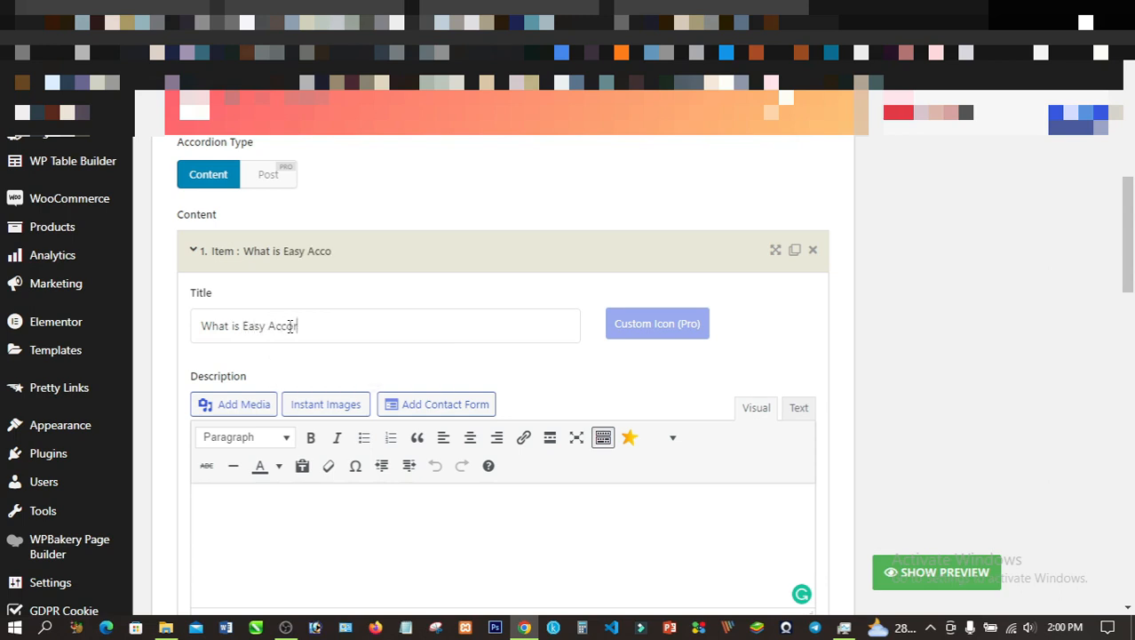
pyautogui.press('BackSpace')
pyautogui.press('BackSpace')
pyautogui.press('BackSpace')
pyautogui.write('ion?')
# Step: Write "It is a plugin used in adding frequently asked question" as the first item's description
pyautogui.scroll(-2, 302, 343)
pyautogui.click(321, 359)
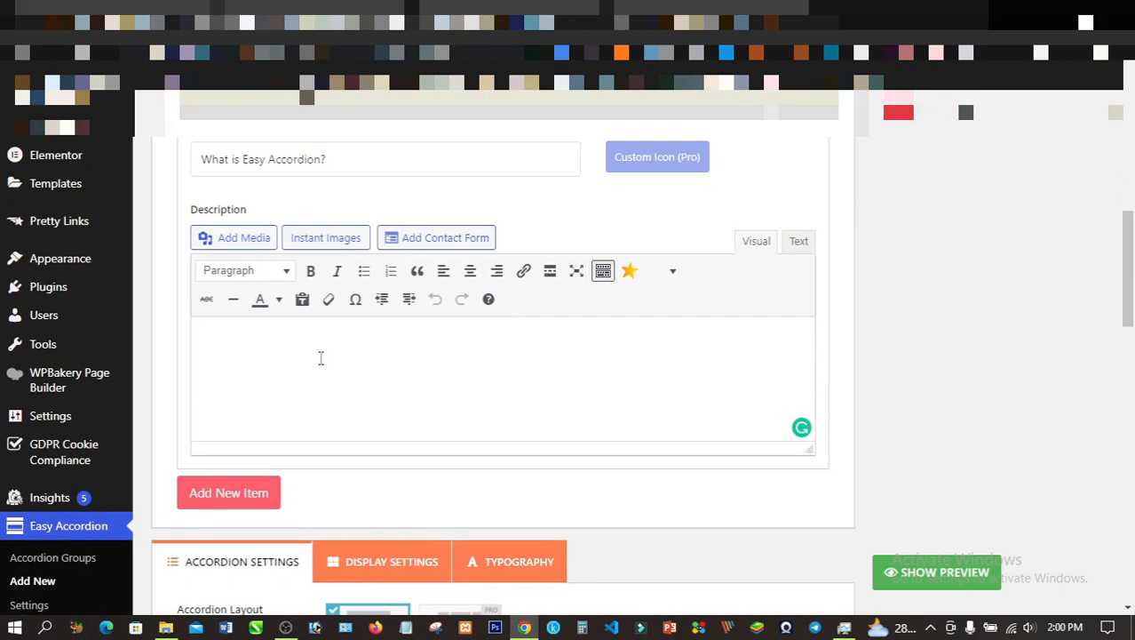
pyautogui.write('Itt')
pyautogui.press('BackSpace')
pyautogui.write('is a plugin used in adding frequently asked question')
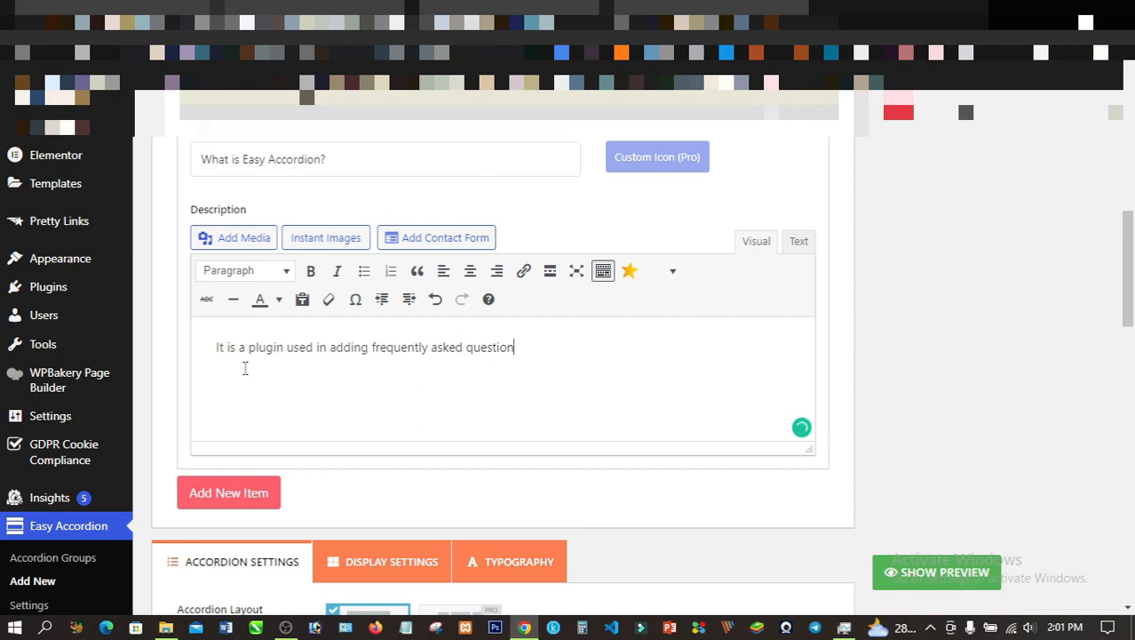
pyautogui.scroll(-1, 238, 350)
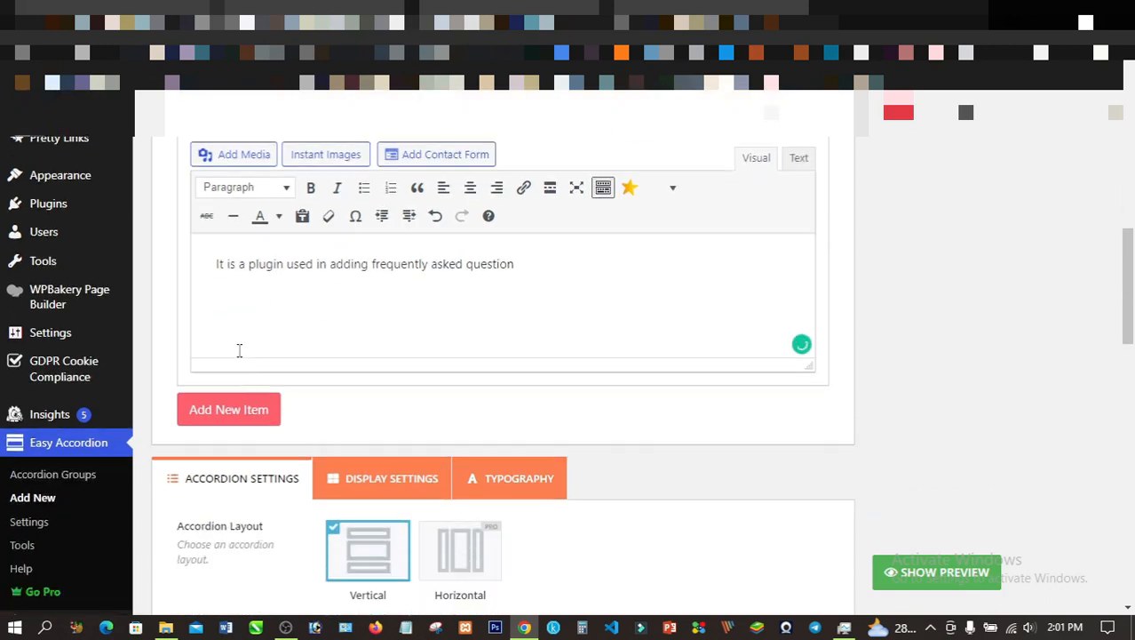
# Step: Add a second accordion item and reuse the first item's title, "What is Easy Accordion?", as its title
pyautogui.scroll(1, 286, 353)
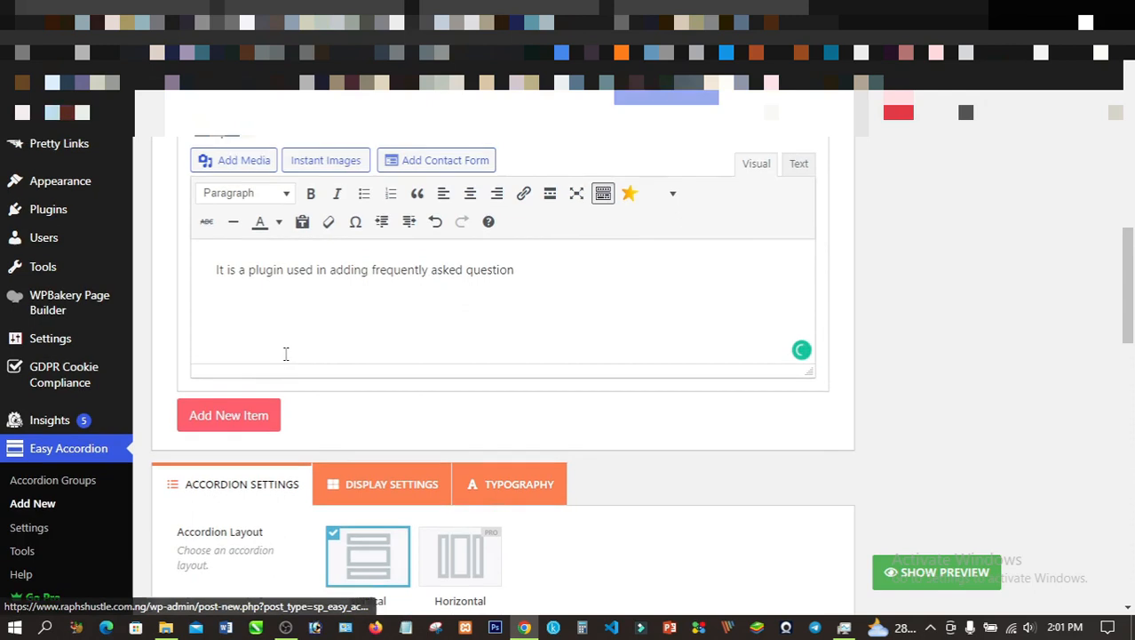
pyautogui.moveTo(349, 158); pyautogui.dragTo(192, 169)
pyautogui.hotkey('ctrl', 'c')
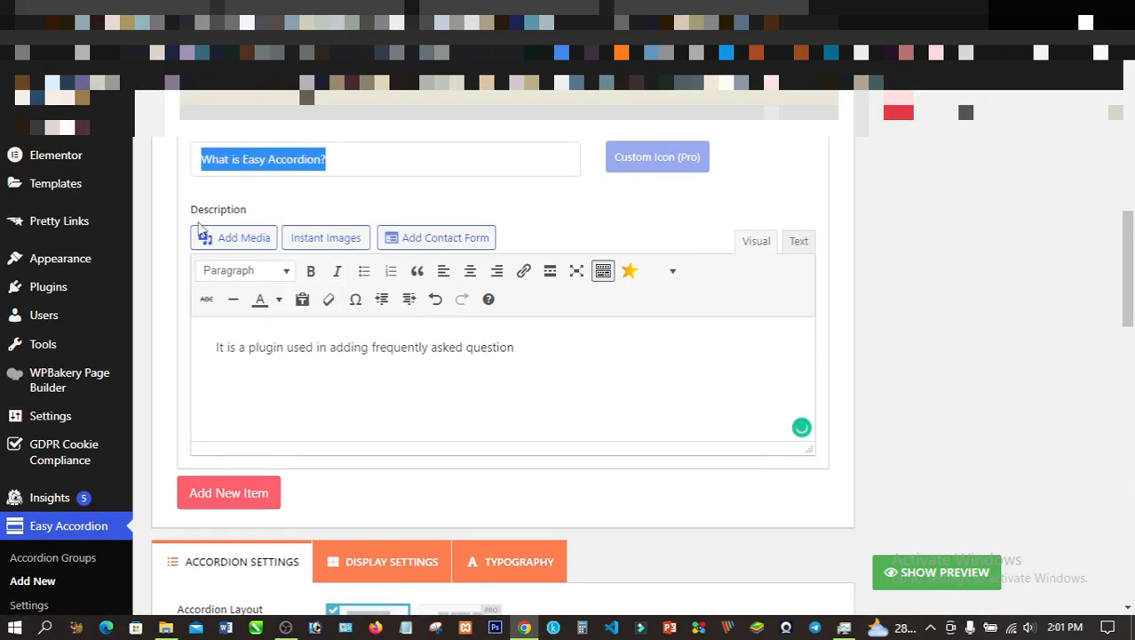
pyautogui.click(229, 496)
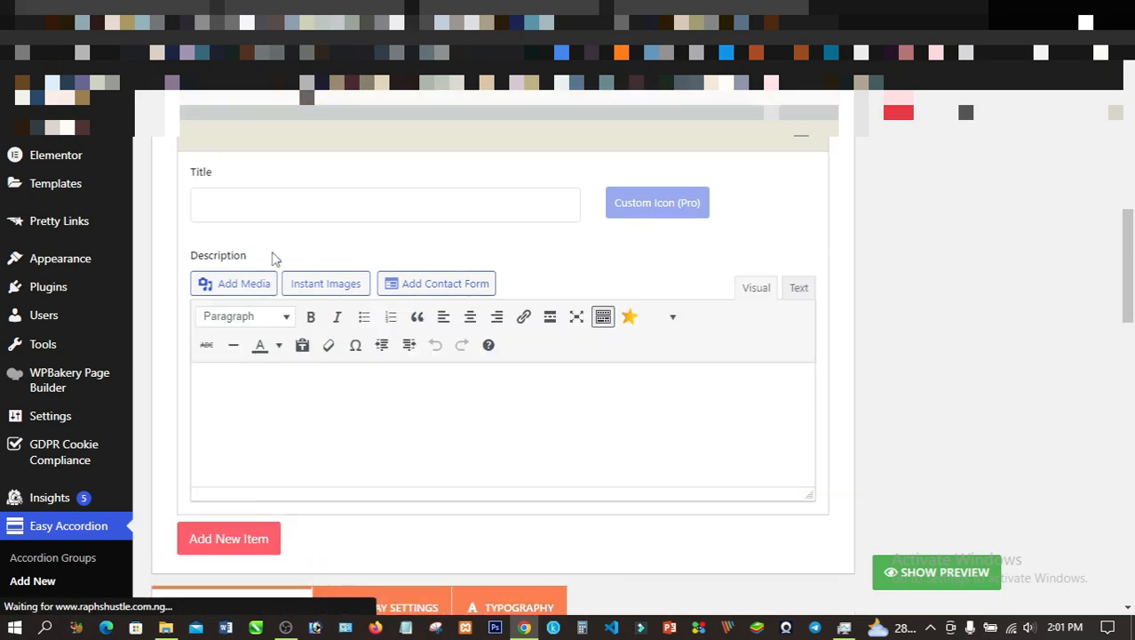
pyautogui.click(288, 202)
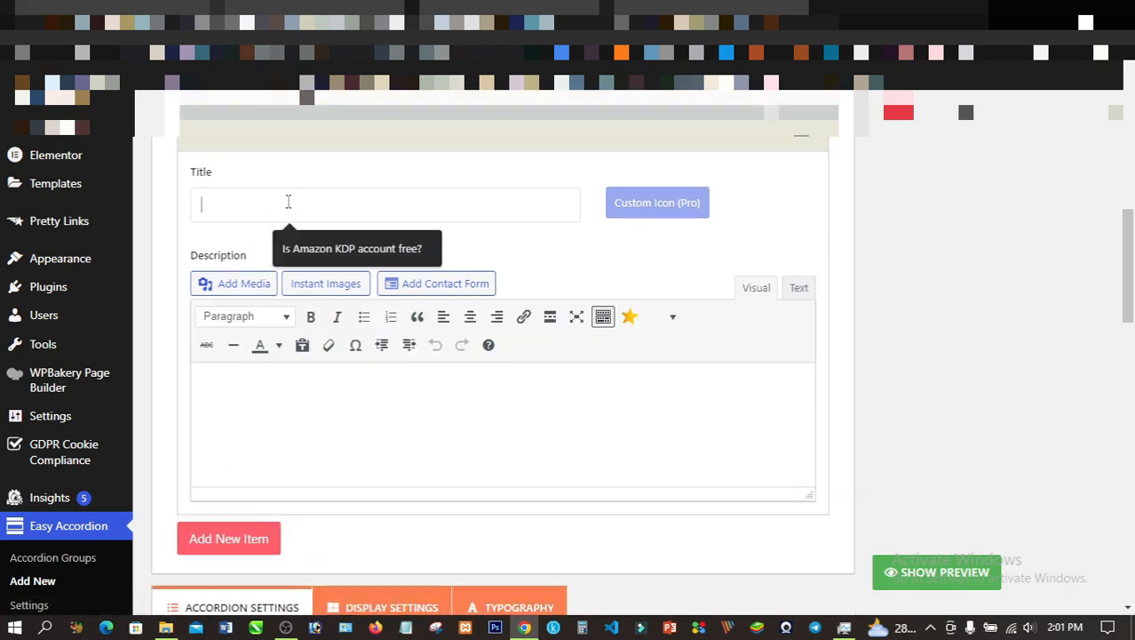
pyautogui.hotkey('ctrl', 'v')
# Step: Copy the first item's description, "It is a plugin used in adding frequently asked question", into the second item's description
pyautogui.scroll(2, 288, 201)
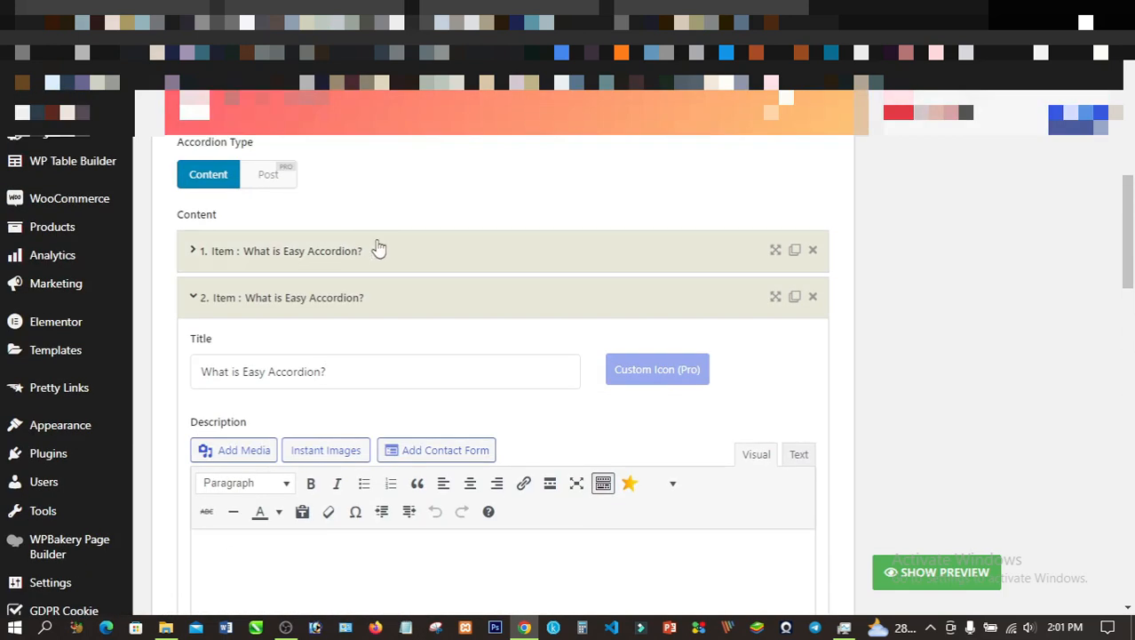
pyautogui.click(386, 266)
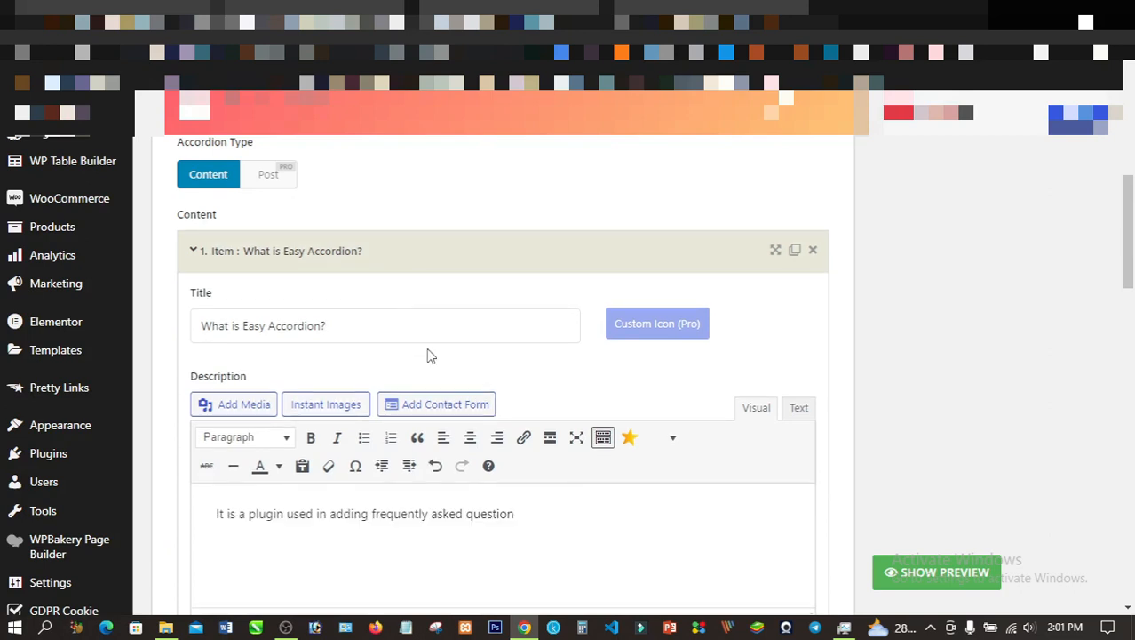
pyautogui.moveTo(523, 521); pyautogui.dragTo(173, 529)
pyautogui.hotkey('ctrl', 'c')
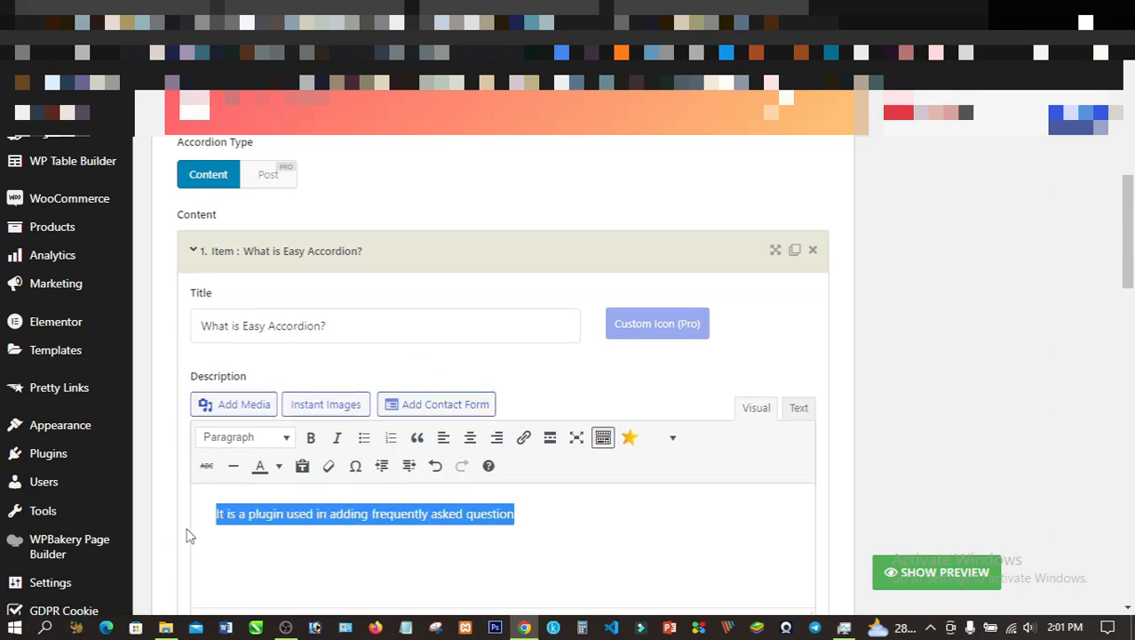
pyautogui.scroll(-3, 208, 522)
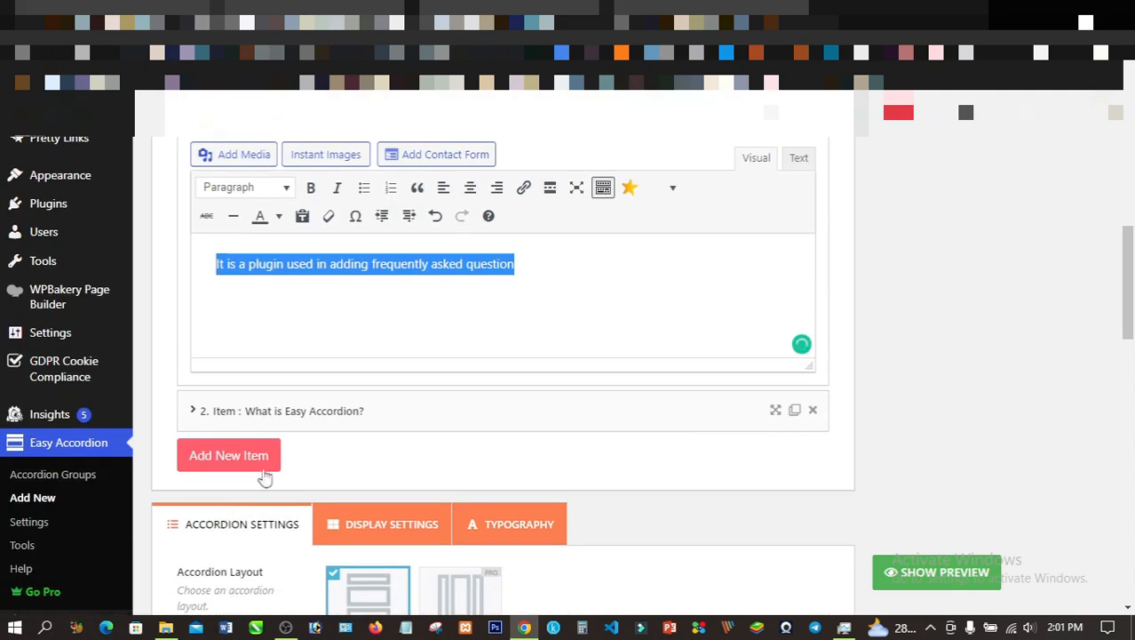
pyautogui.scroll(-1, 334, 382)
pyautogui.scroll(-2, 346, 423)
pyautogui.scroll(1, 351, 373)
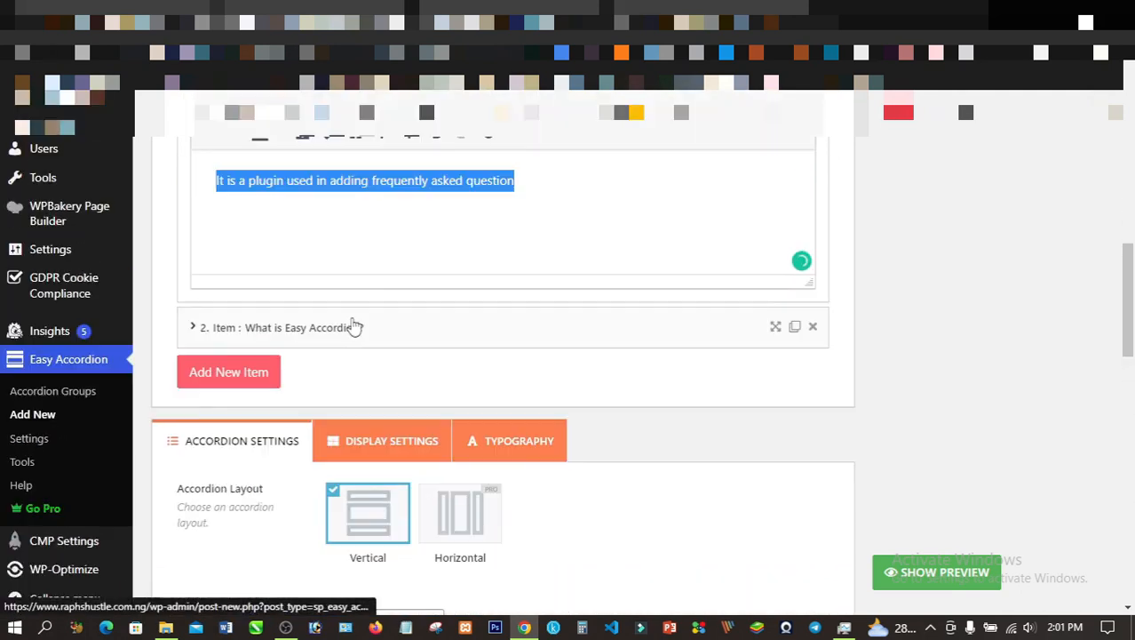
pyautogui.click(376, 325)
pyautogui.click(374, 286)
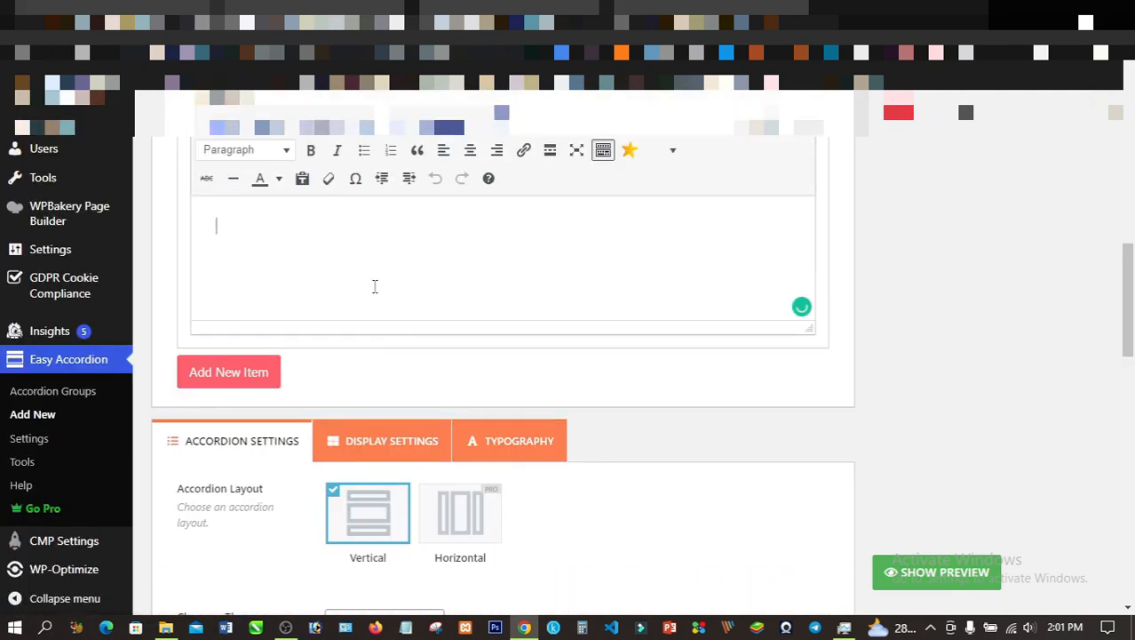
pyautogui.hotkey('ctrl', 'v')
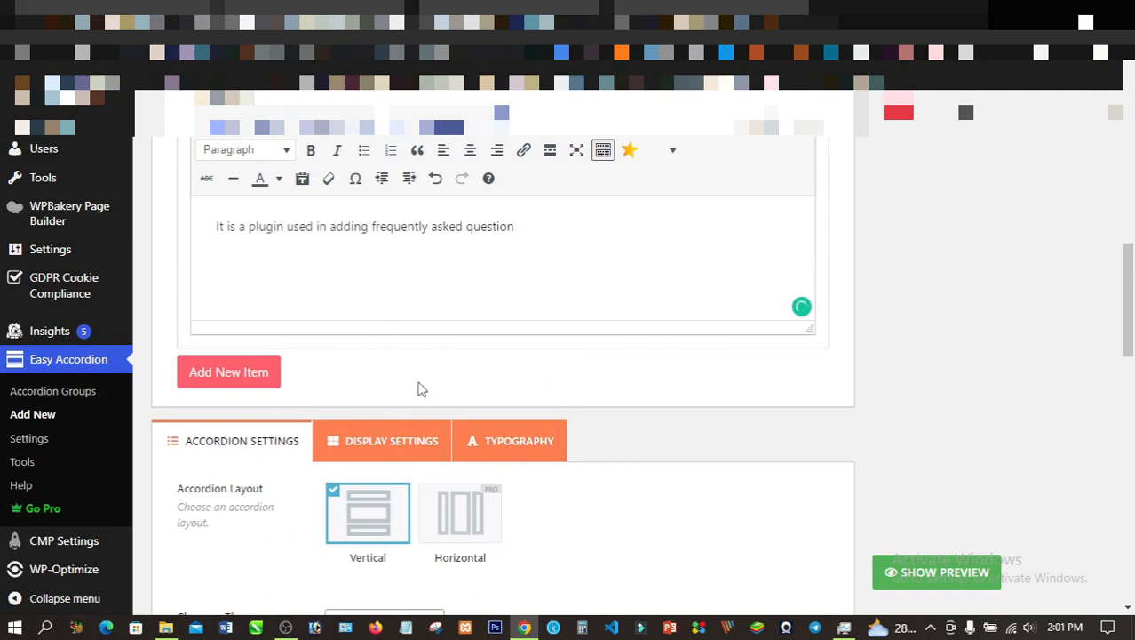
# Step: Publish the "Text" accordion group
pyautogui.scroll(-2, 420, 388)
pyautogui.scroll(1, 934, 326)
pyautogui.scroll(7, 935, 326)
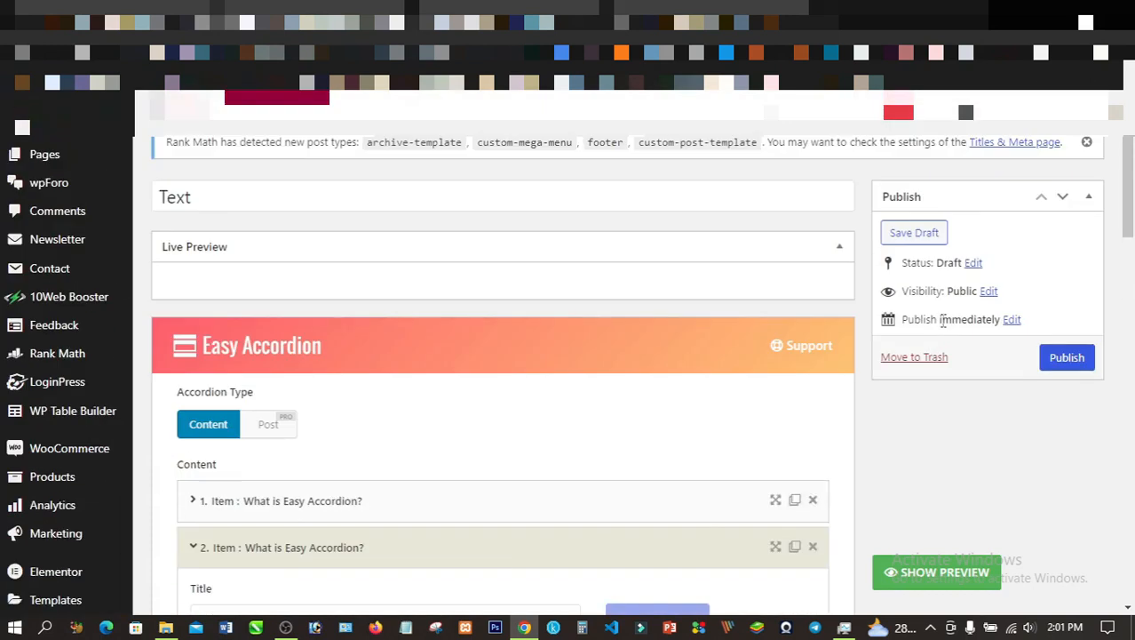
pyautogui.click(1067, 358)
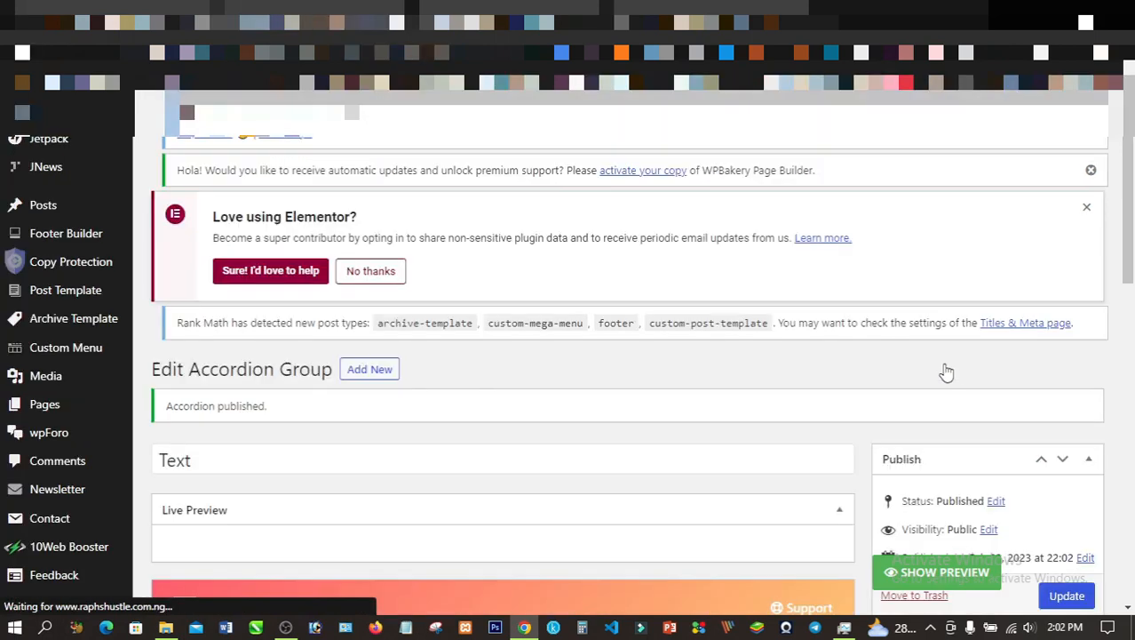
# Step: Copy the published accordion group's shortcode, [sp_easyaccordion id="9181"], from below its settings
pyautogui.scroll(-3, 673, 363)
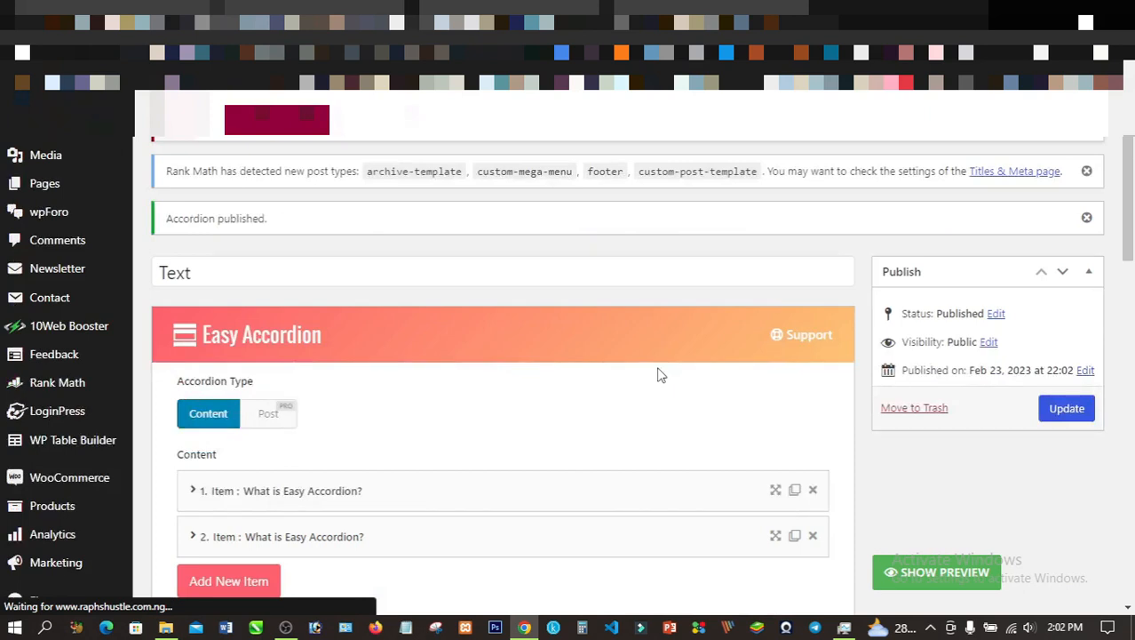
pyautogui.scroll(-10, 659, 375)
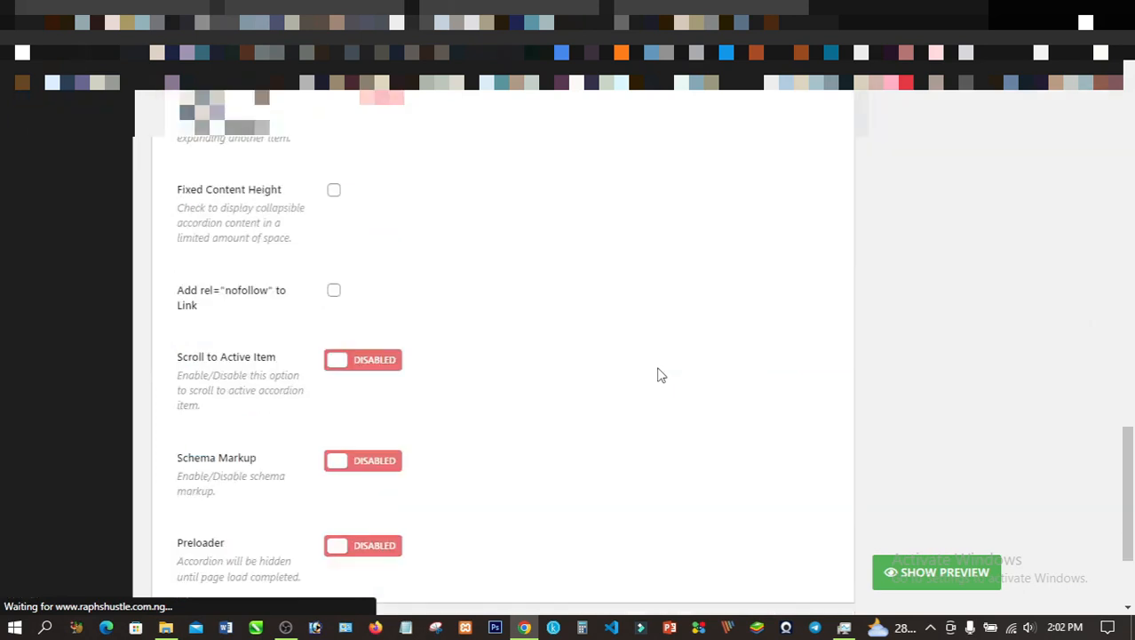
pyautogui.scroll(-2, 655, 381)
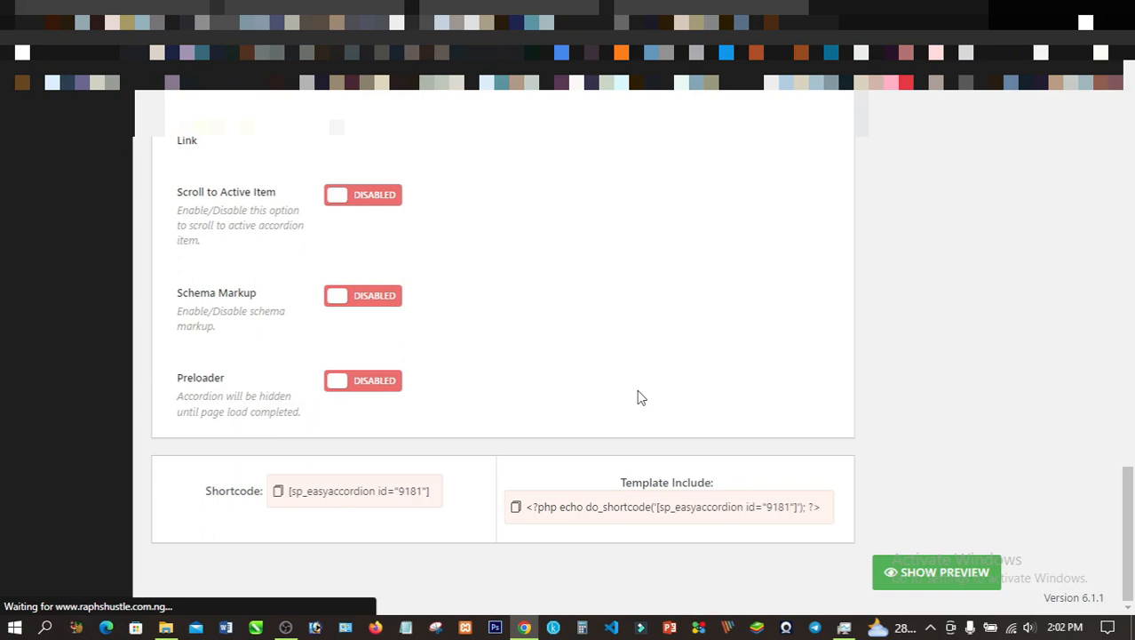
pyautogui.click(358, 491)
pyautogui.hotkey('ctrl', 'c')
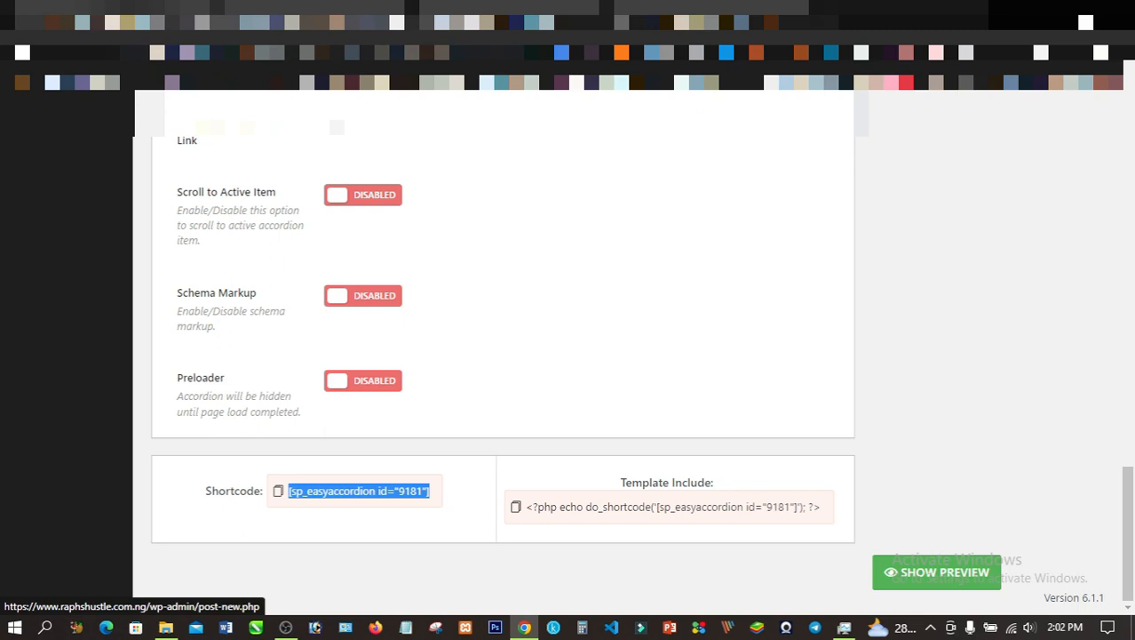
# Step: Return to the plugin search page and open the form for adding a new WordPress page in another browser tab
pyautogui.click(186, 11)
pyautogui.moveTo(57, 247)
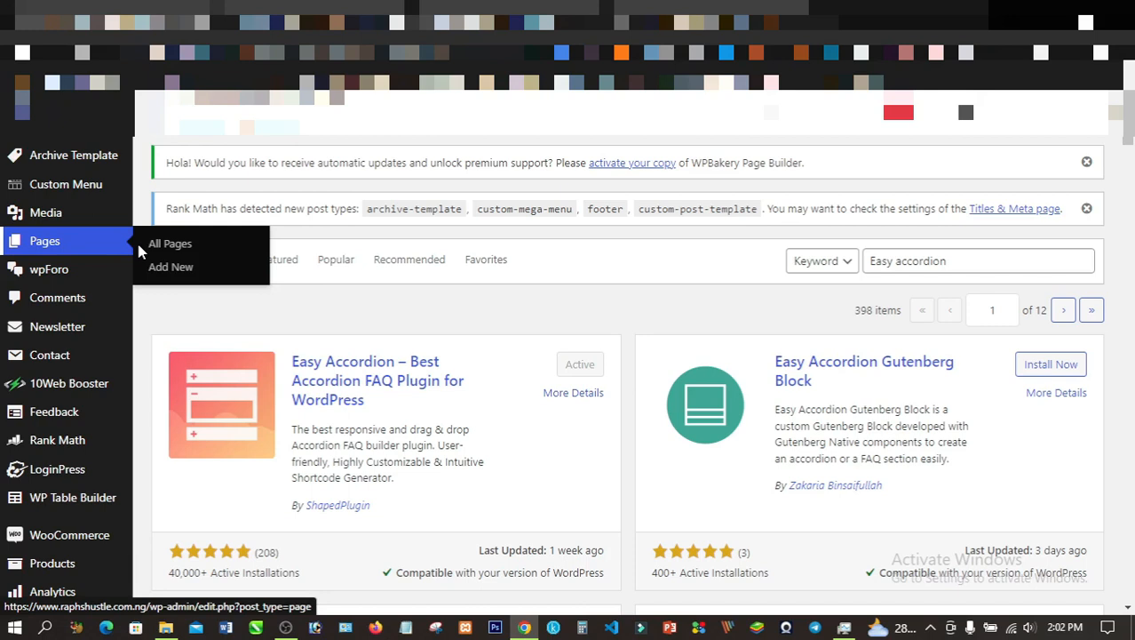
pyautogui.rightClick(171, 265)
pyautogui.click(240, 279)
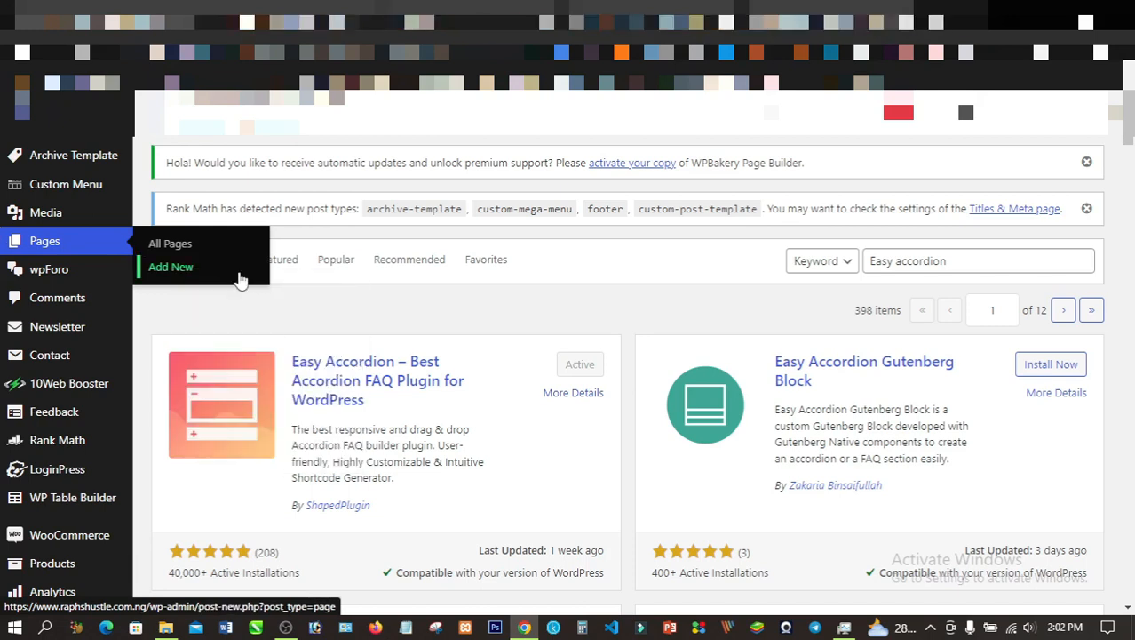
pyautogui.click(266, 12)
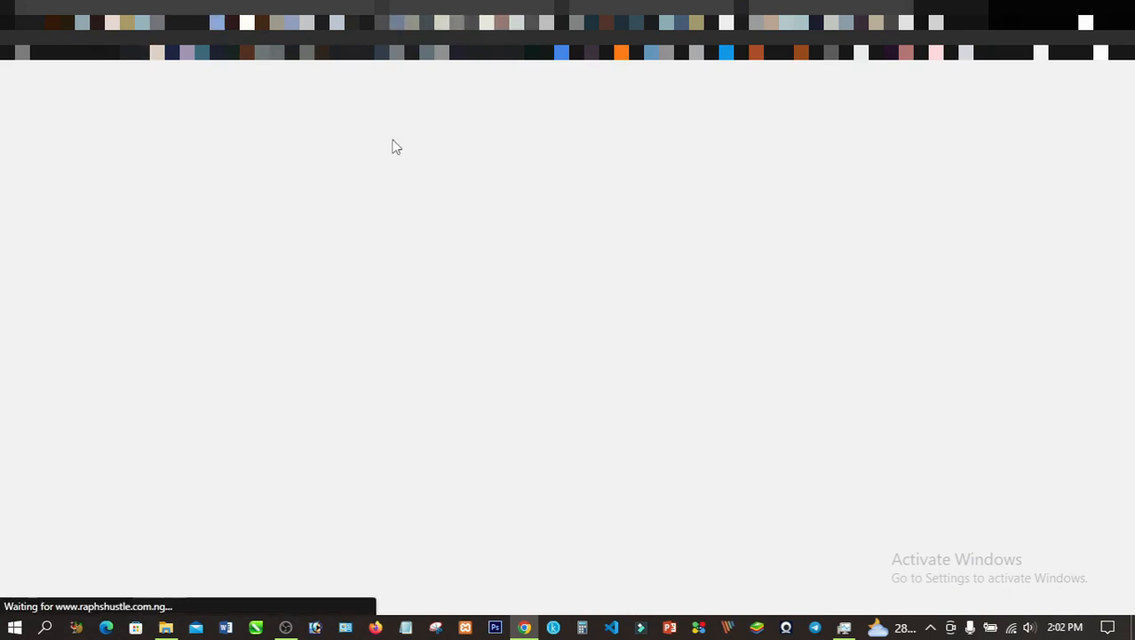
# Step: Title the new page "Text FAQ"
pyautogui.scroll(-1, 411, 183)
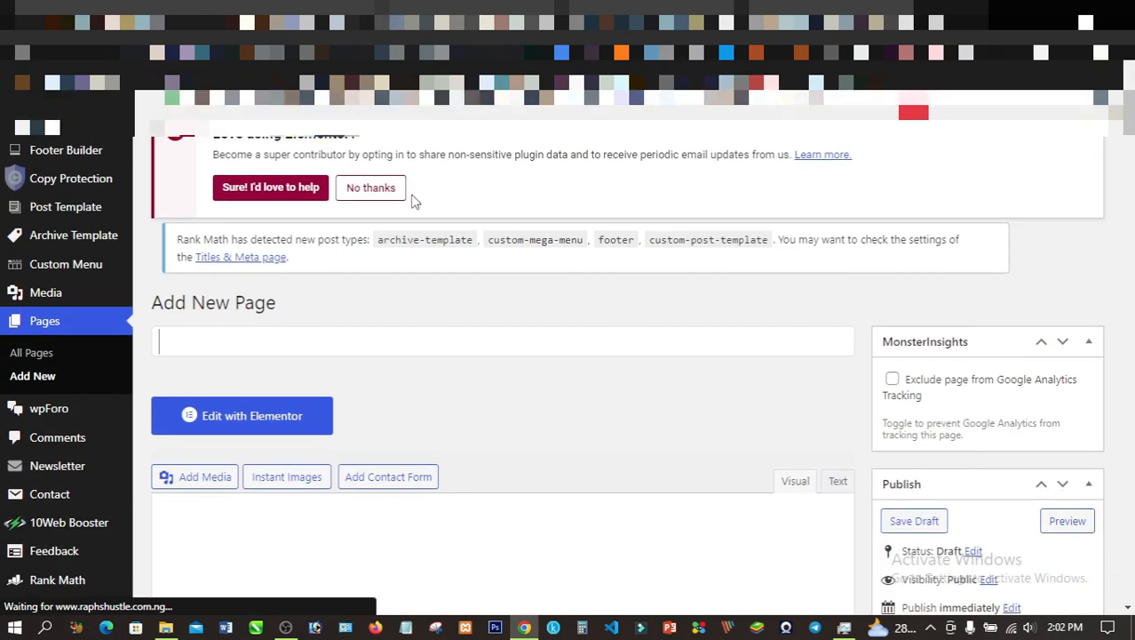
pyautogui.write('Text')
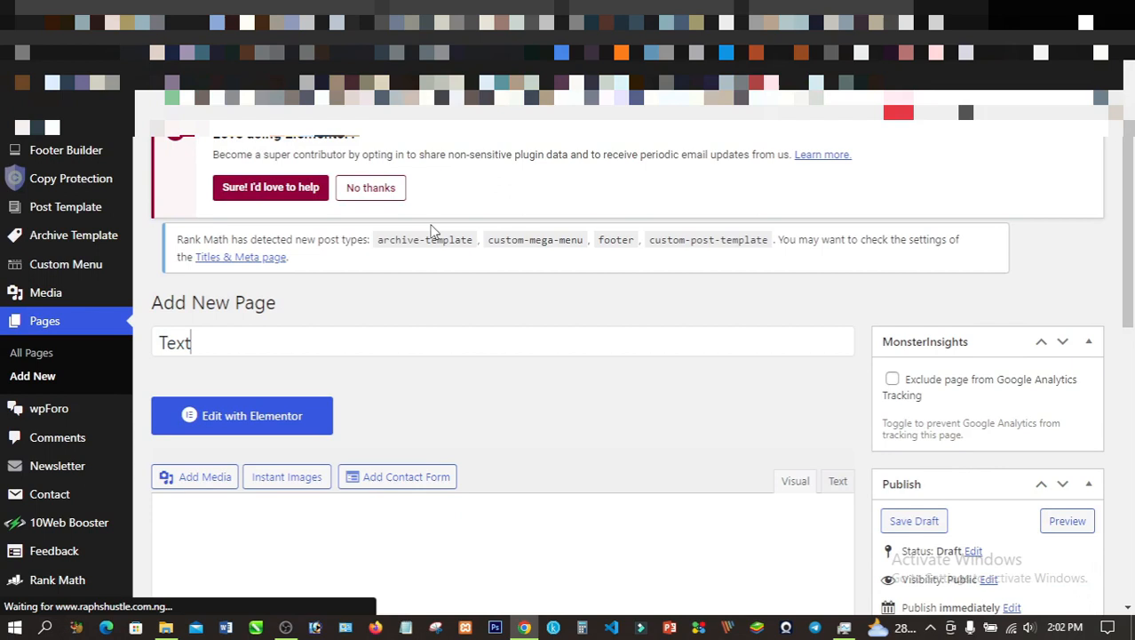
pyautogui.scroll(1, 458, 187)
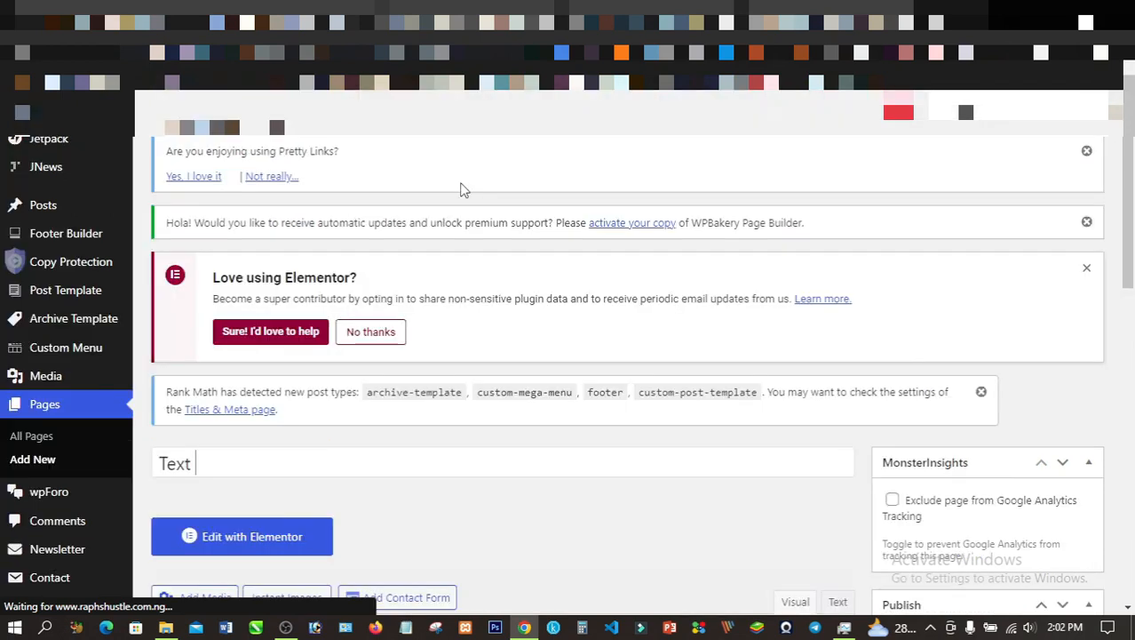
# Step: Switch the page content to text mode and paste the shortcode [sp_easyaccordion id="9181"] into it
pyautogui.scroll(-3, 461, 189)
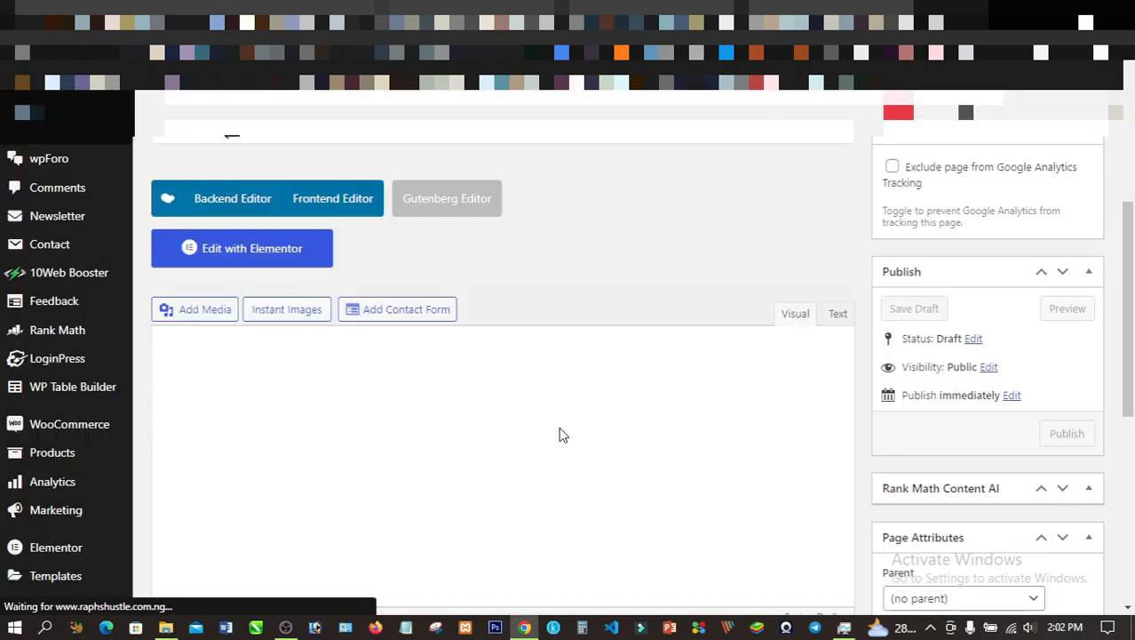
pyautogui.click(838, 314)
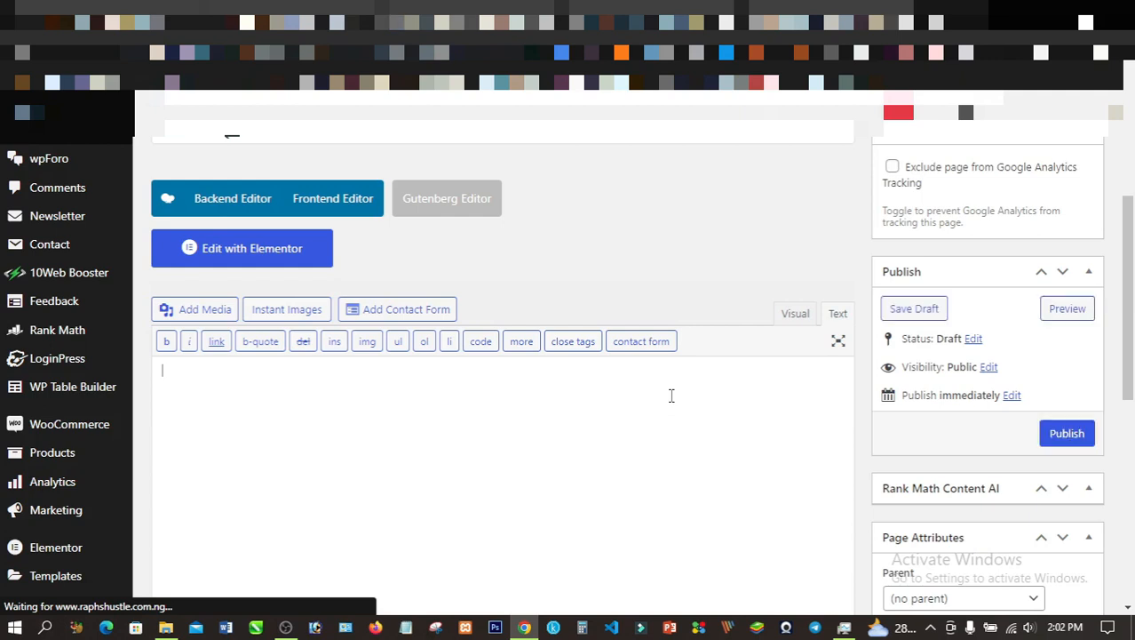
pyautogui.rightClick(584, 405)
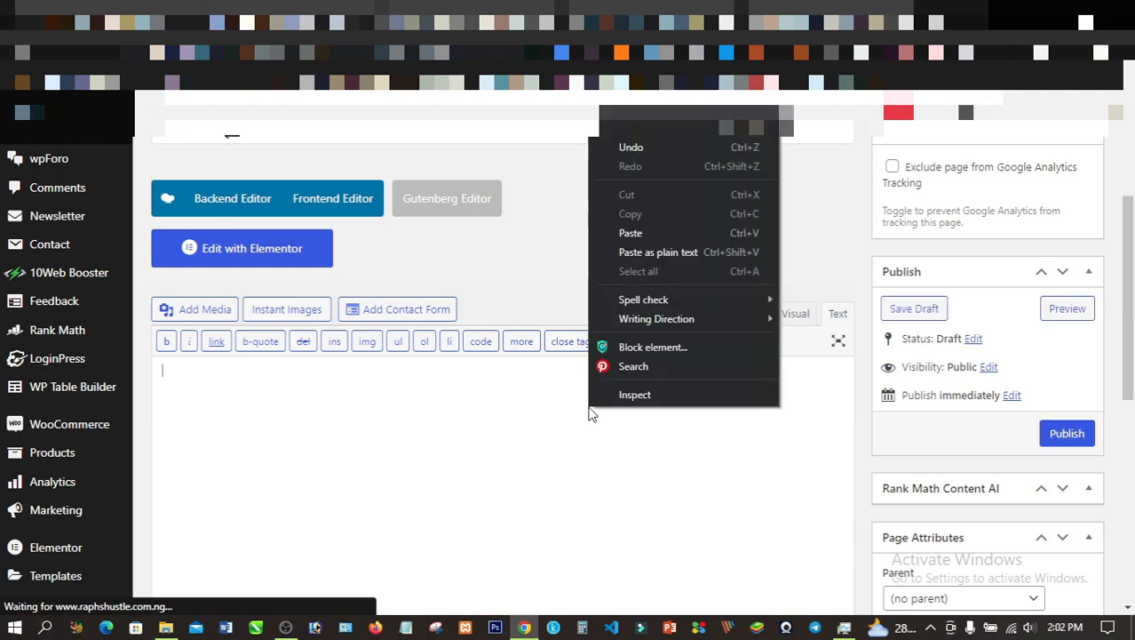
pyautogui.click(627, 241)
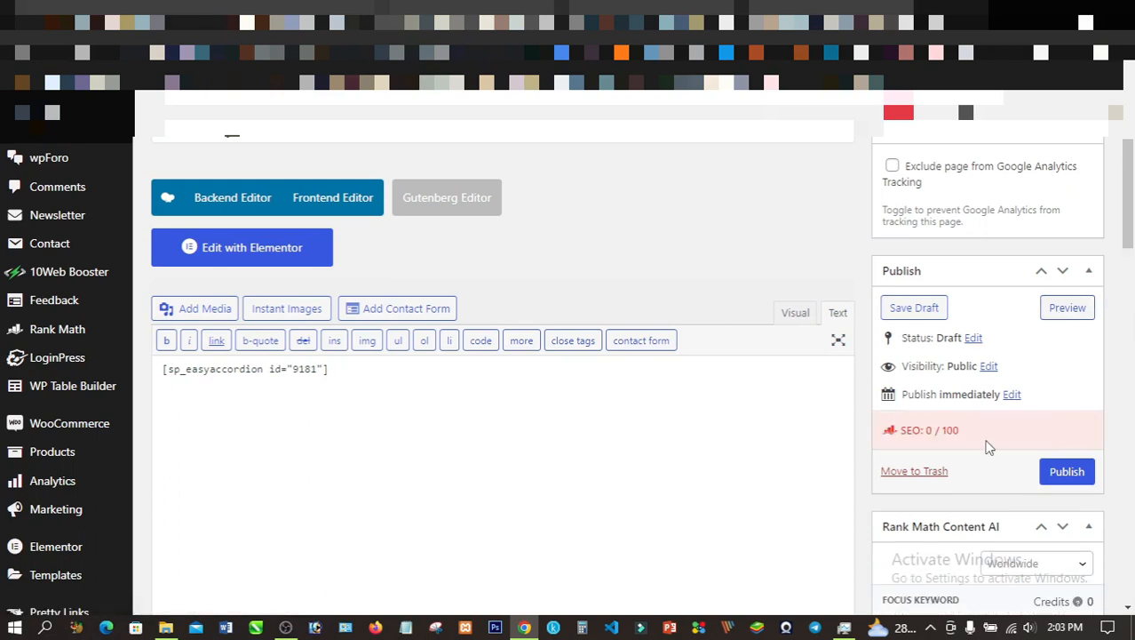
# Step: Save the "Text FAQ" page as a draft and open its preview
pyautogui.scroll(-1, 1064, 426)
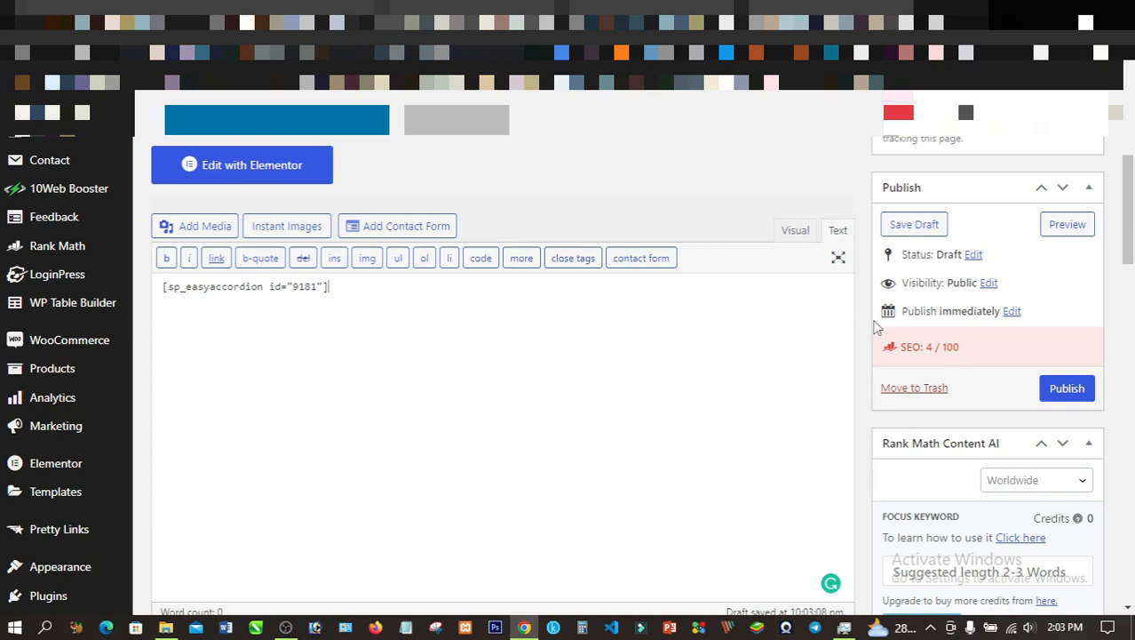
pyautogui.click(916, 229)
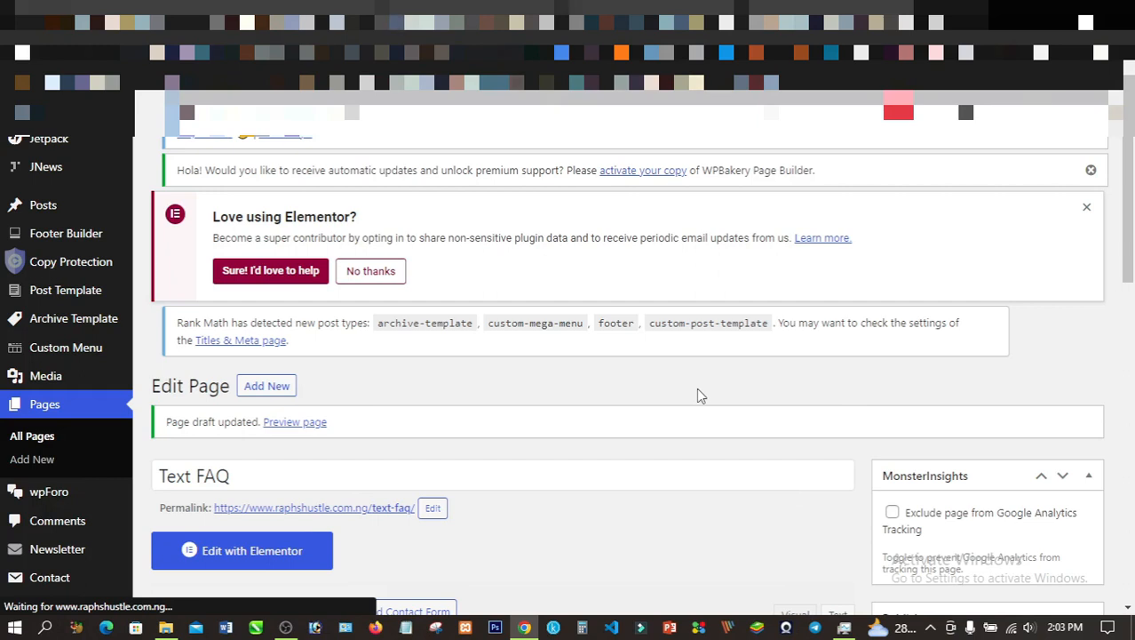
pyautogui.scroll(-1, 750, 420)
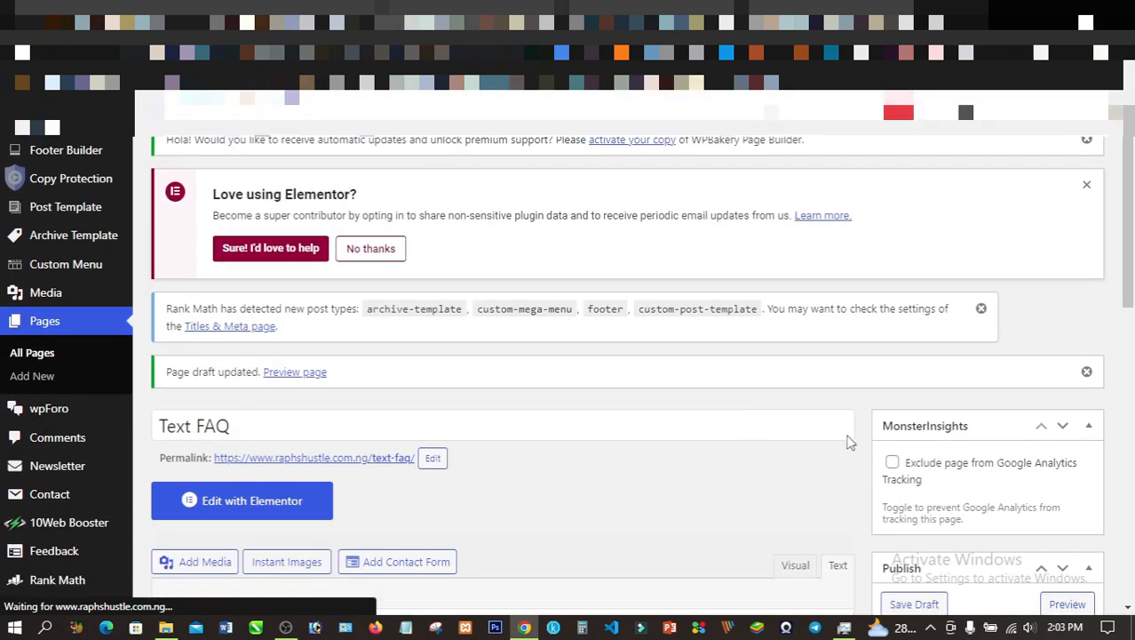
pyautogui.scroll(-2, 829, 423)
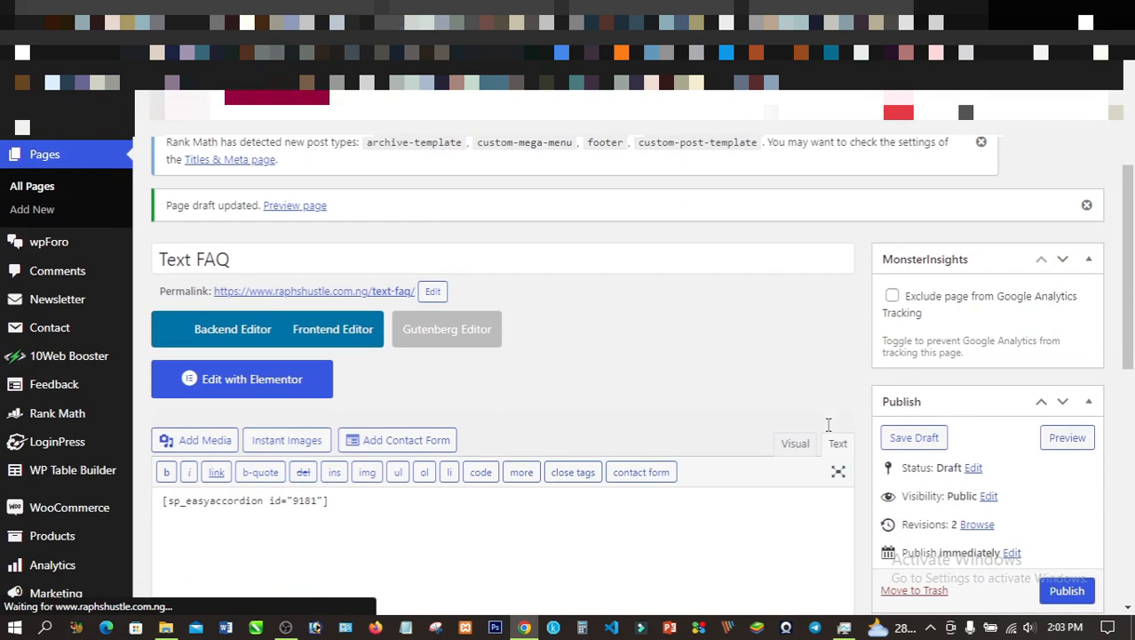
pyautogui.click(1067, 438)
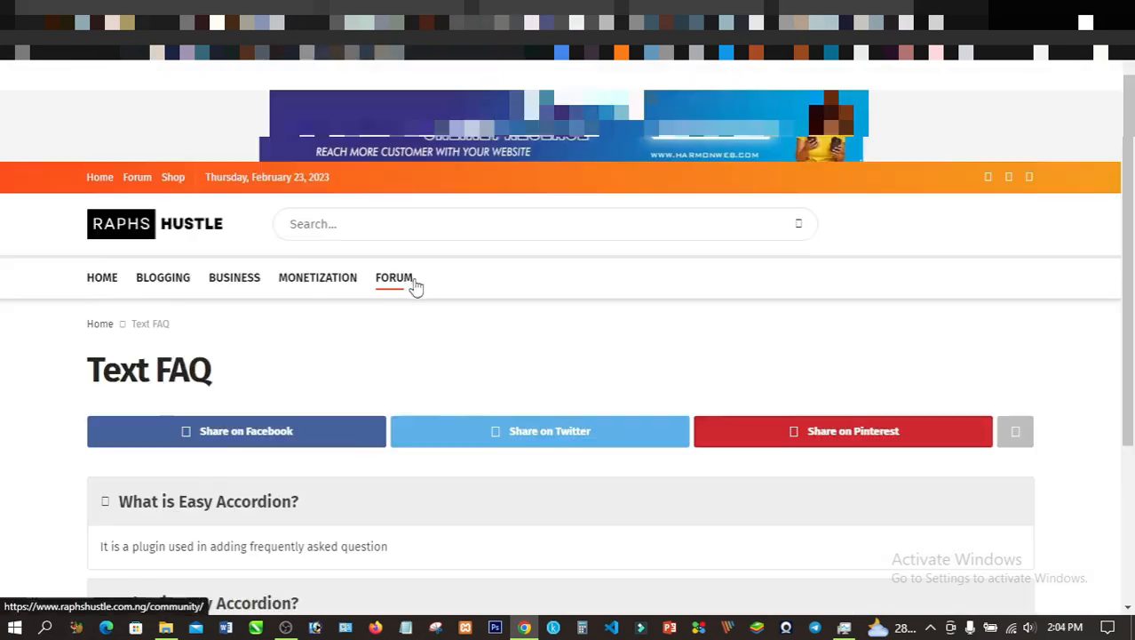
# Step: Test the FAQ section in the page preview by expanding and collapsing both accordion items
pyautogui.scroll(-3, 416, 286)
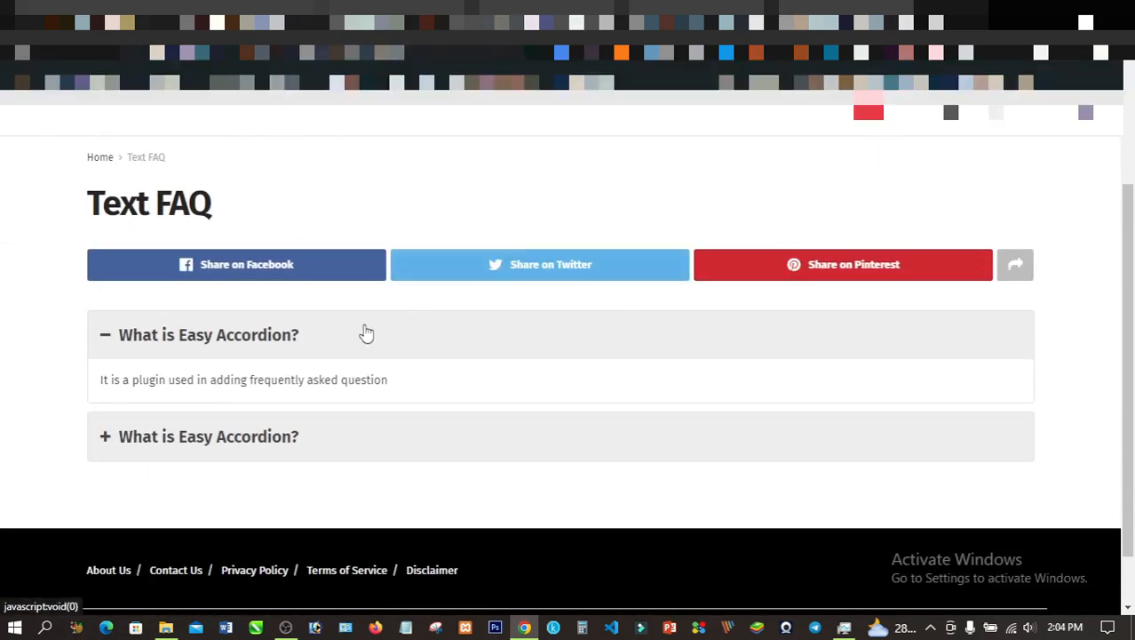
pyautogui.click(278, 350)
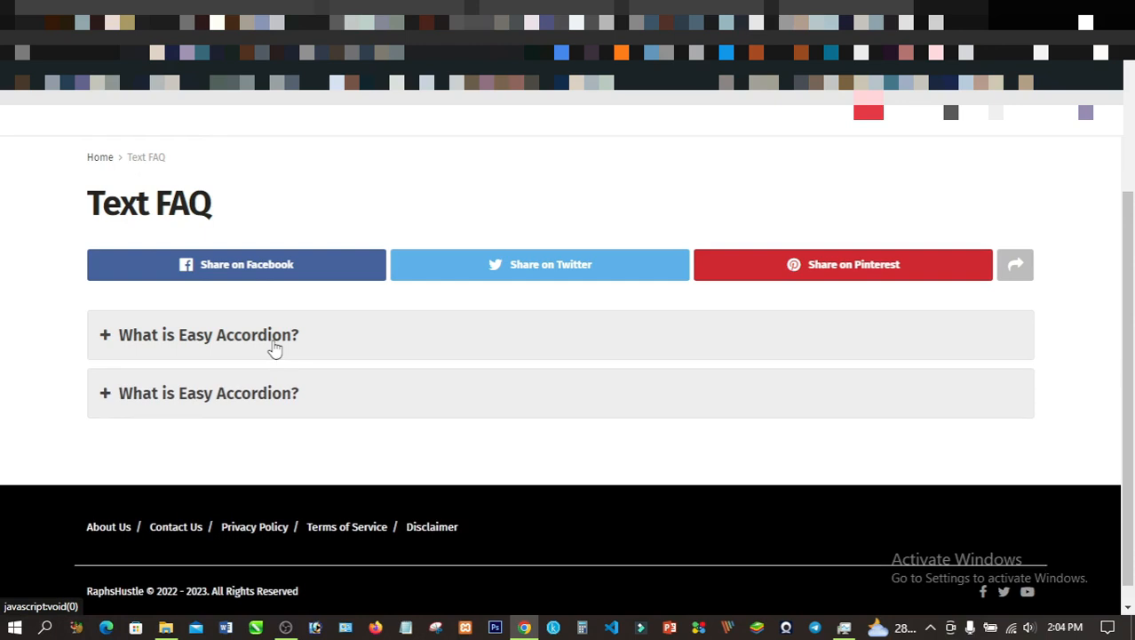
pyautogui.click(274, 347)
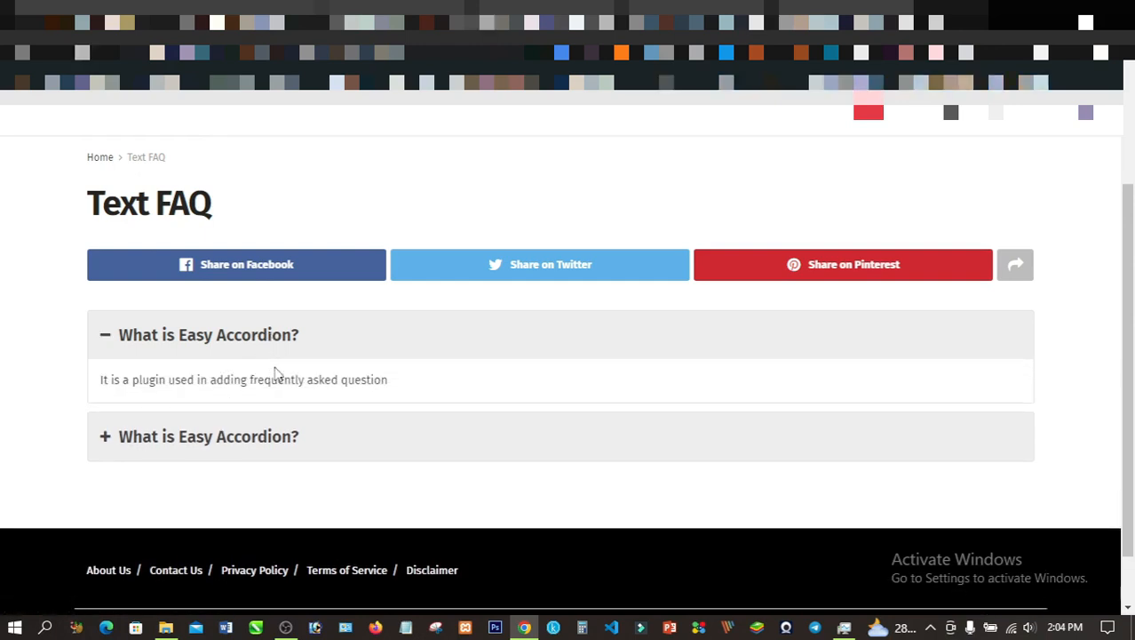
pyautogui.scroll(-1, 297, 373)
pyautogui.click(291, 376)
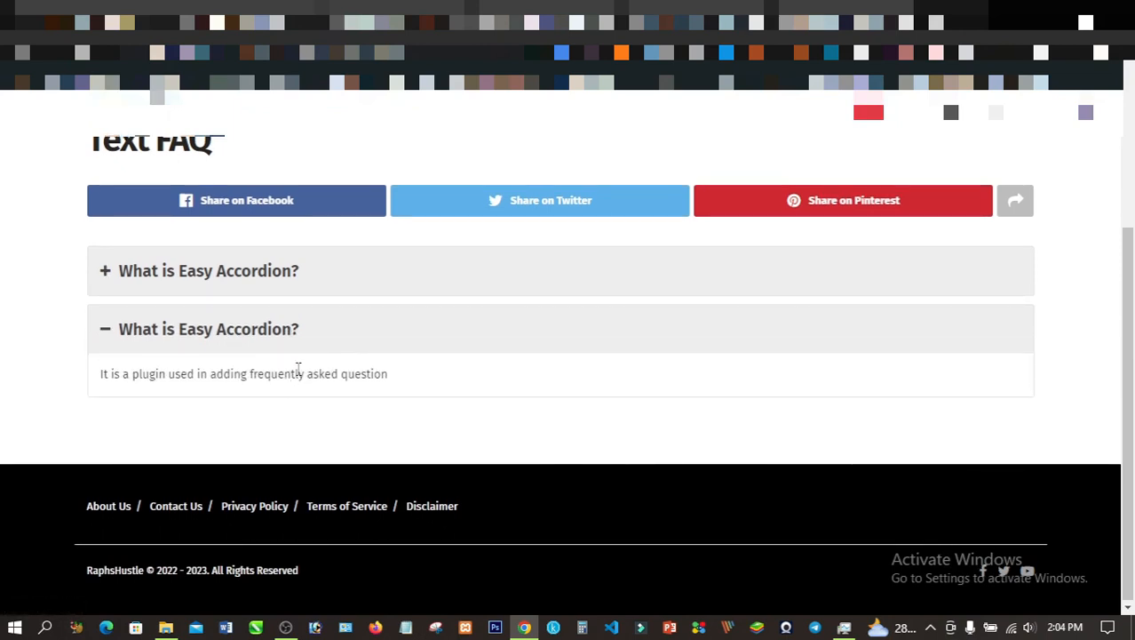
pyautogui.click(314, 338)
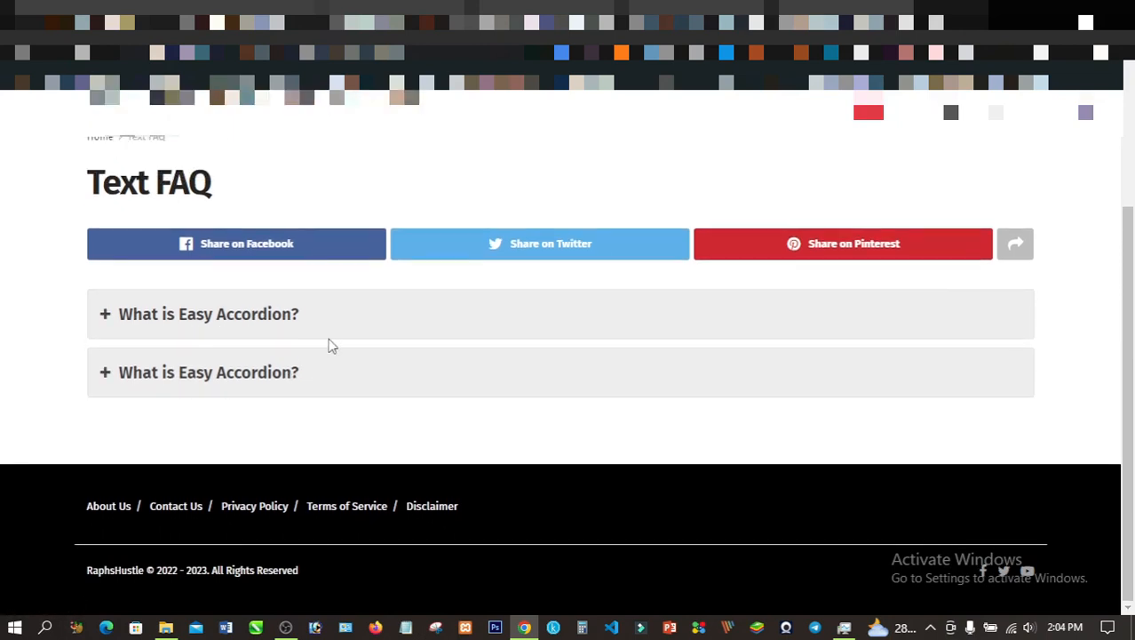